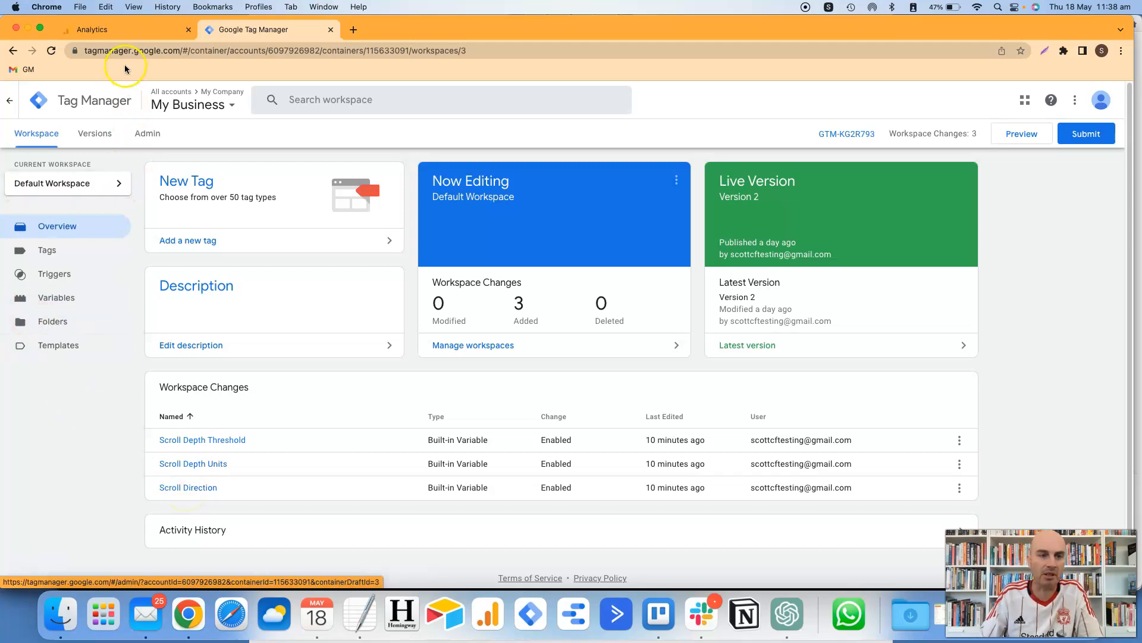
# - Switch to the Google Analytics tab showing the property's Data Streams page
pyautogui.click(127, 31)
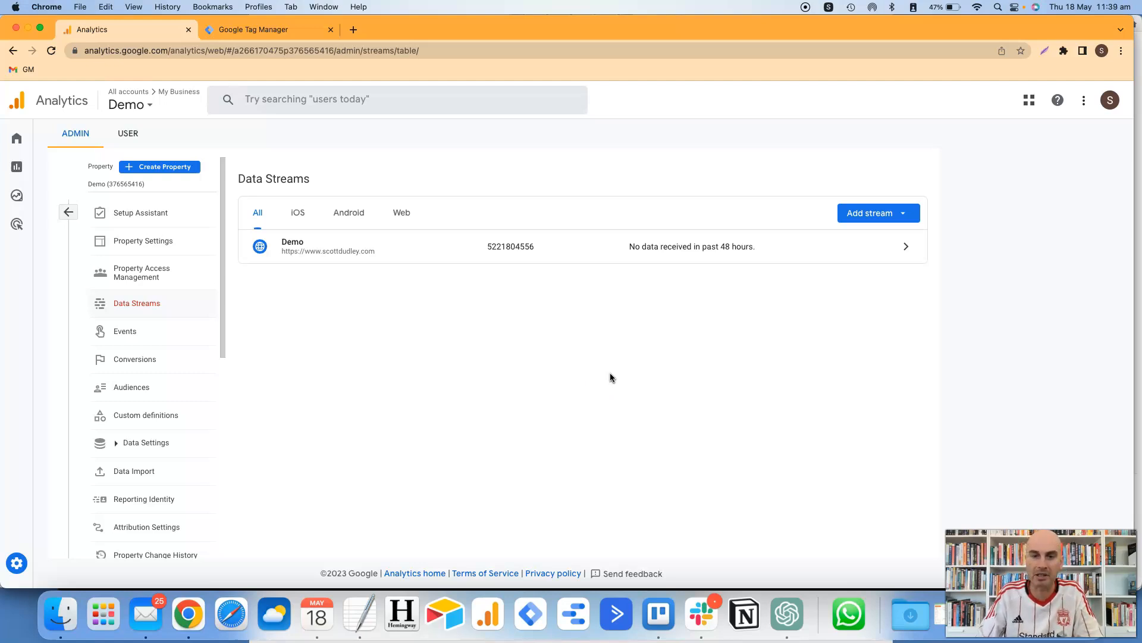
# - Open the Demo web stream's details in Google Analytics
pyautogui.click(906, 247)
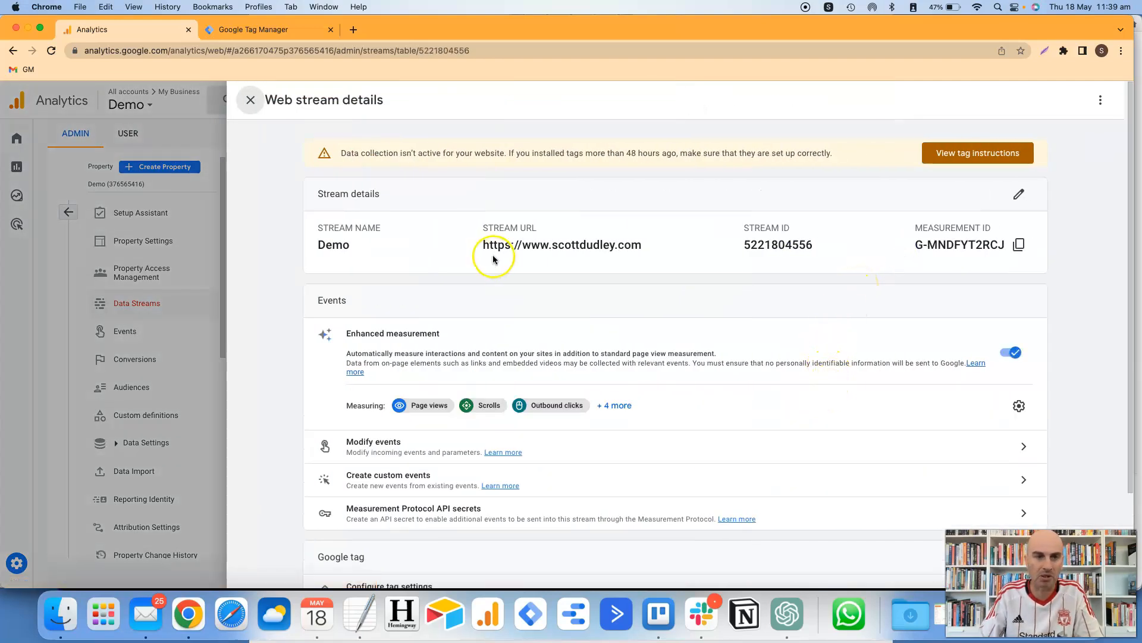
pyautogui.click(248, 102)
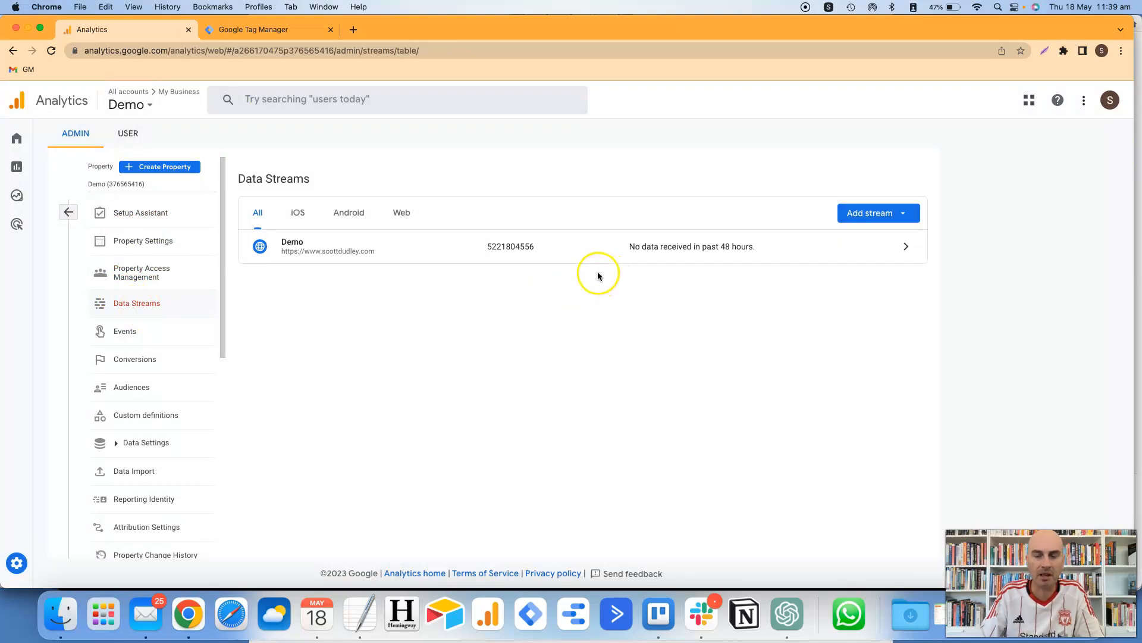
pyautogui.click(893, 252)
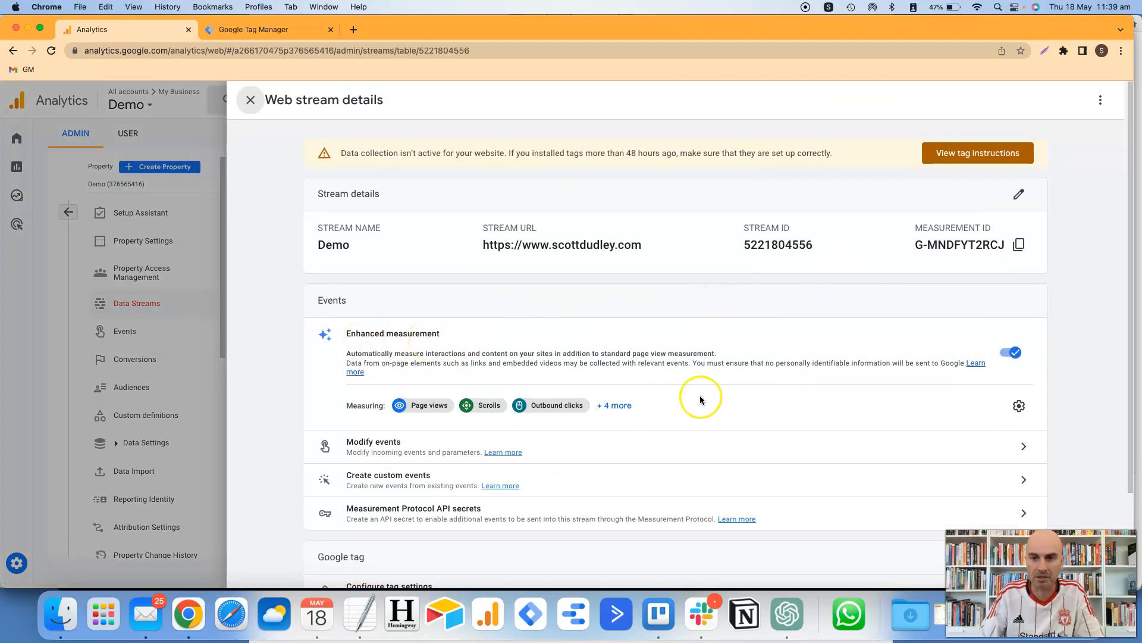
# - Turn off Scrolls in the Demo stream's enhanced measurement, save, and return to Tag Manager Variables
pyautogui.click(1019, 407)
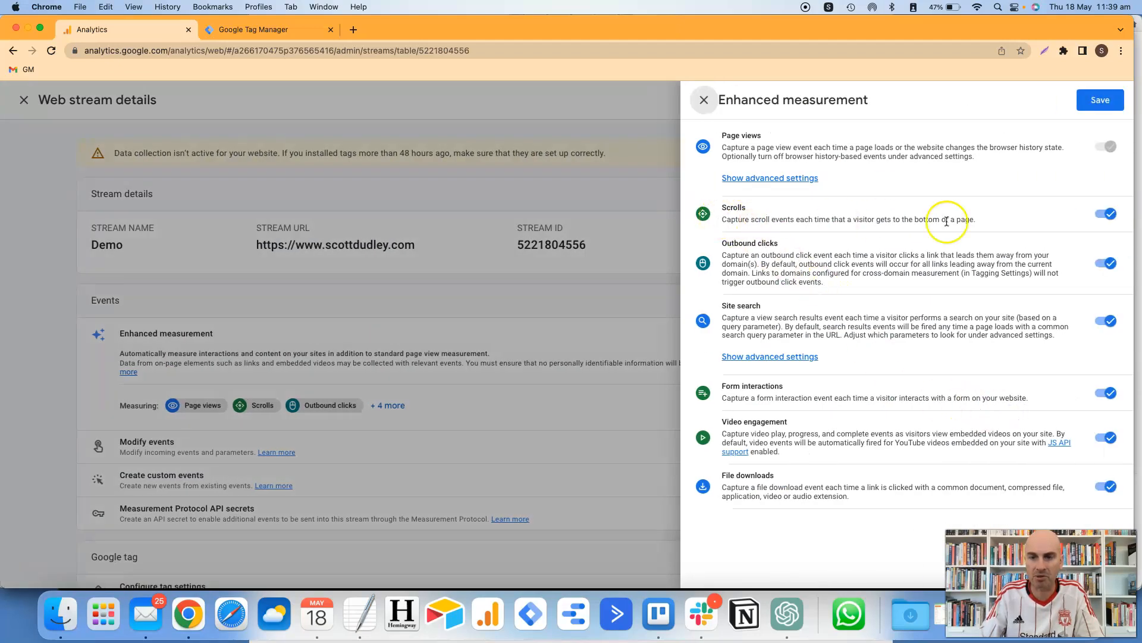
pyautogui.click(1098, 216)
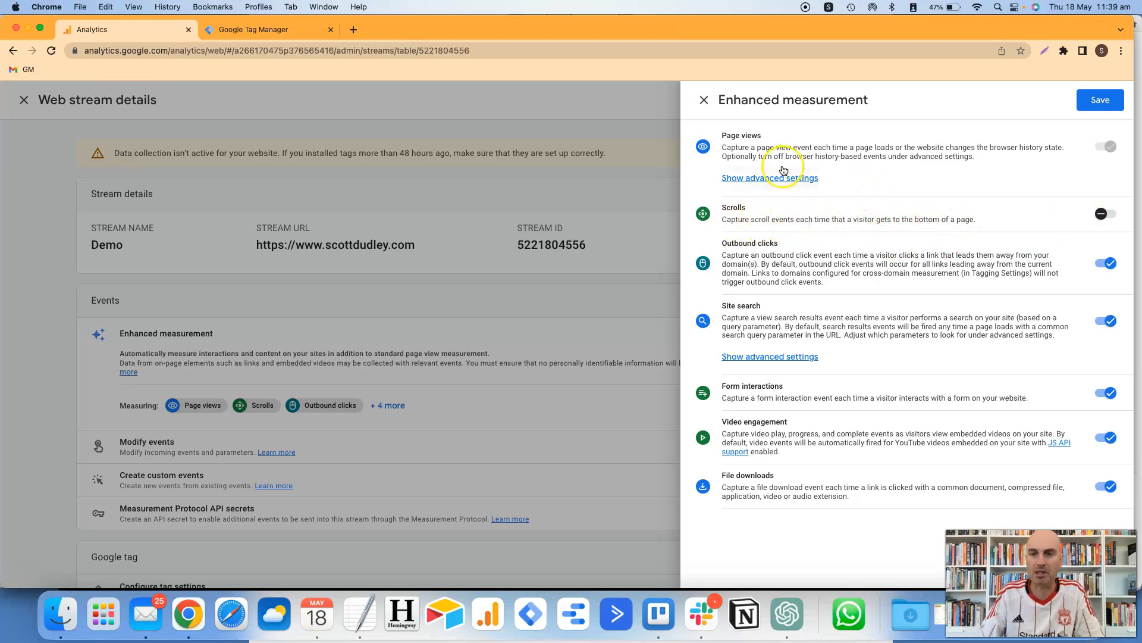
pyautogui.click(1095, 101)
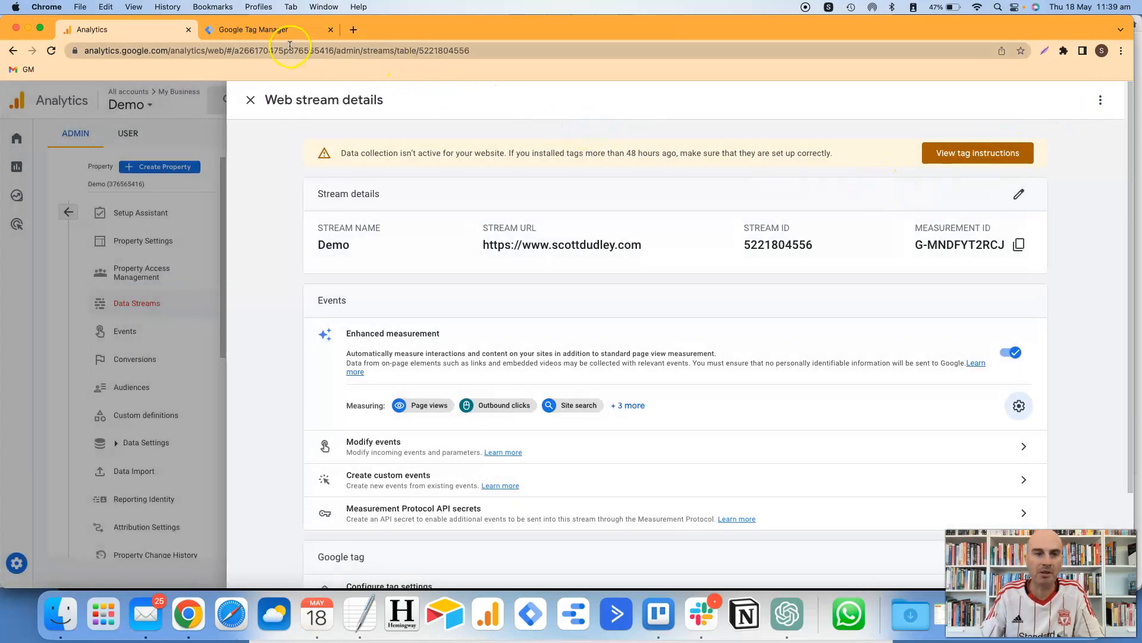
pyautogui.click(270, 30)
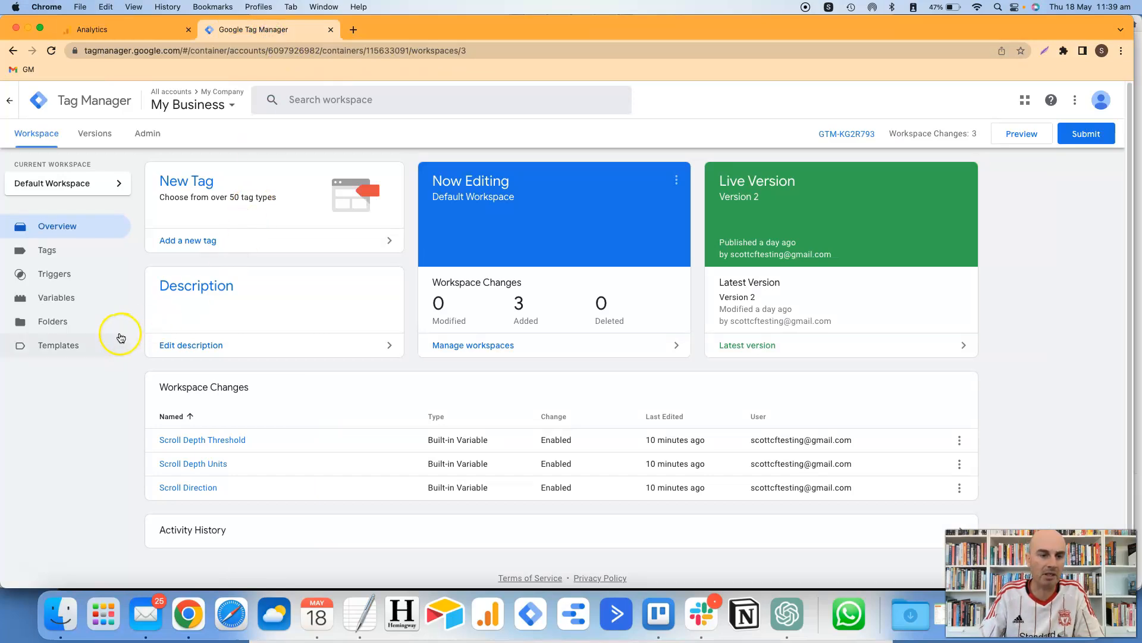
pyautogui.click(68, 308)
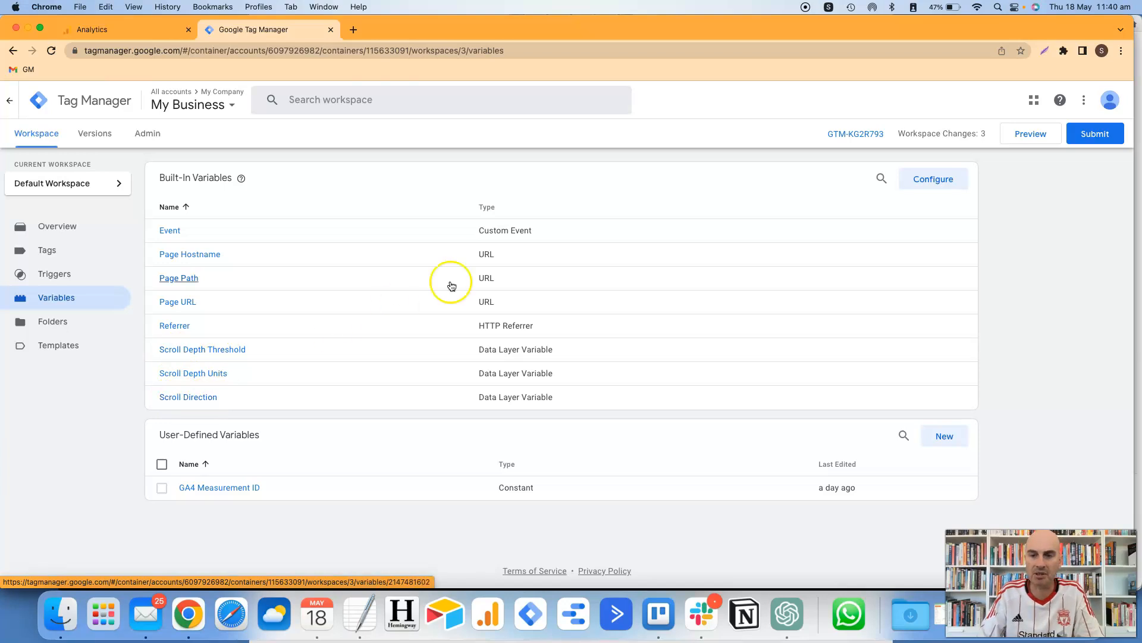
# - Check the Scrolling built-in variables are enabled, then go to the empty Triggers list
pyautogui.click(932, 187)
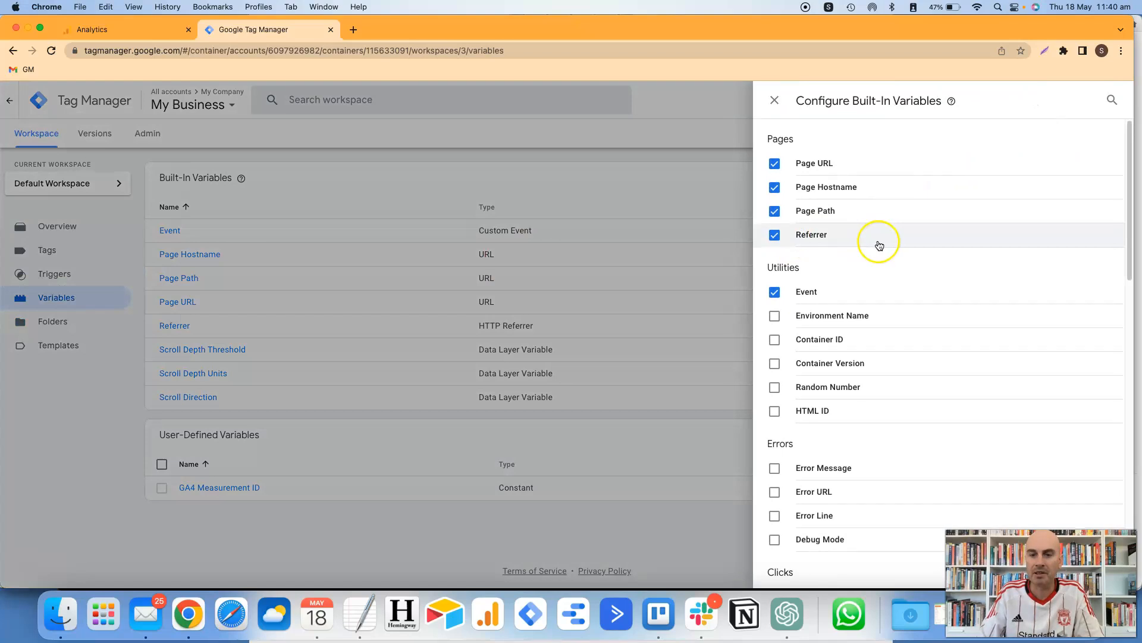
pyautogui.scroll(-15, 879, 245)
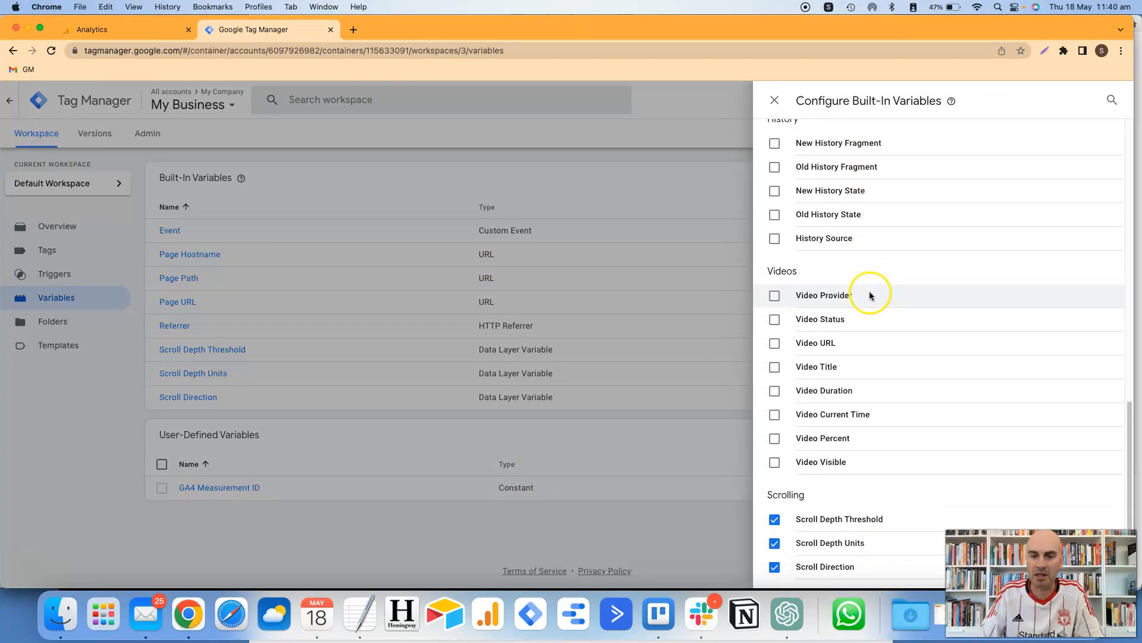
pyautogui.scroll(-3, 869, 296)
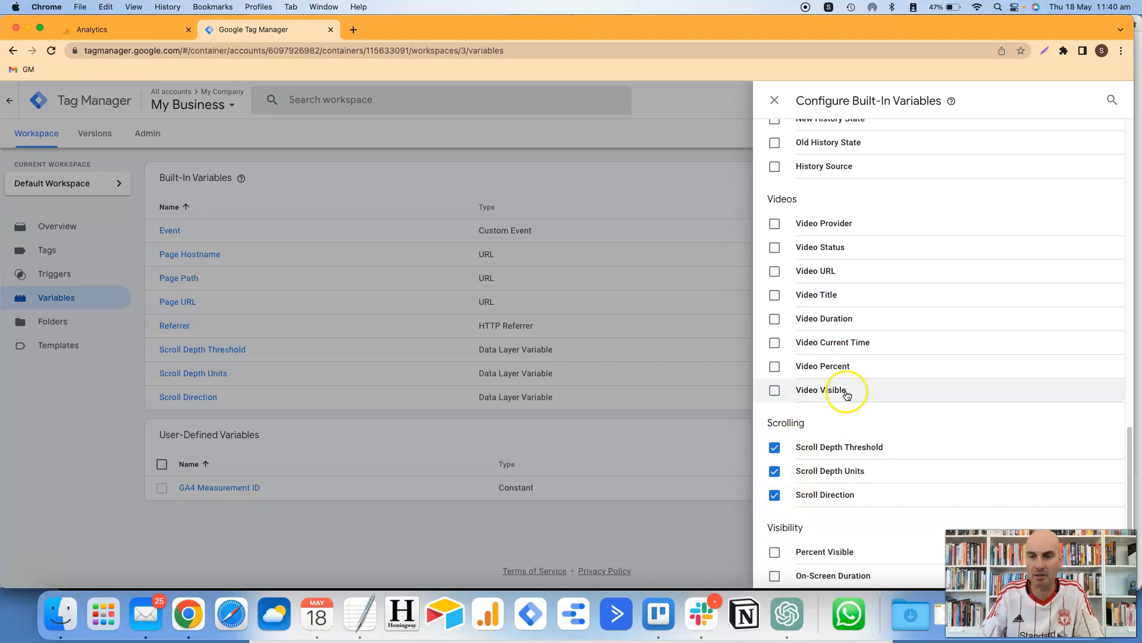
pyautogui.scroll(15, 847, 390)
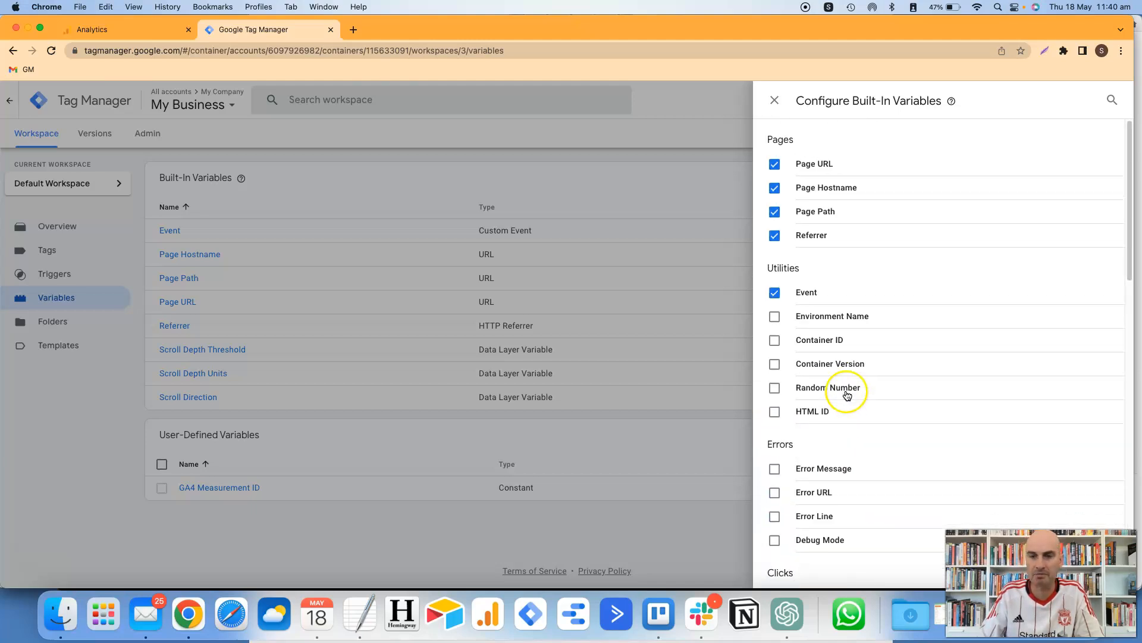
pyautogui.click(775, 100)
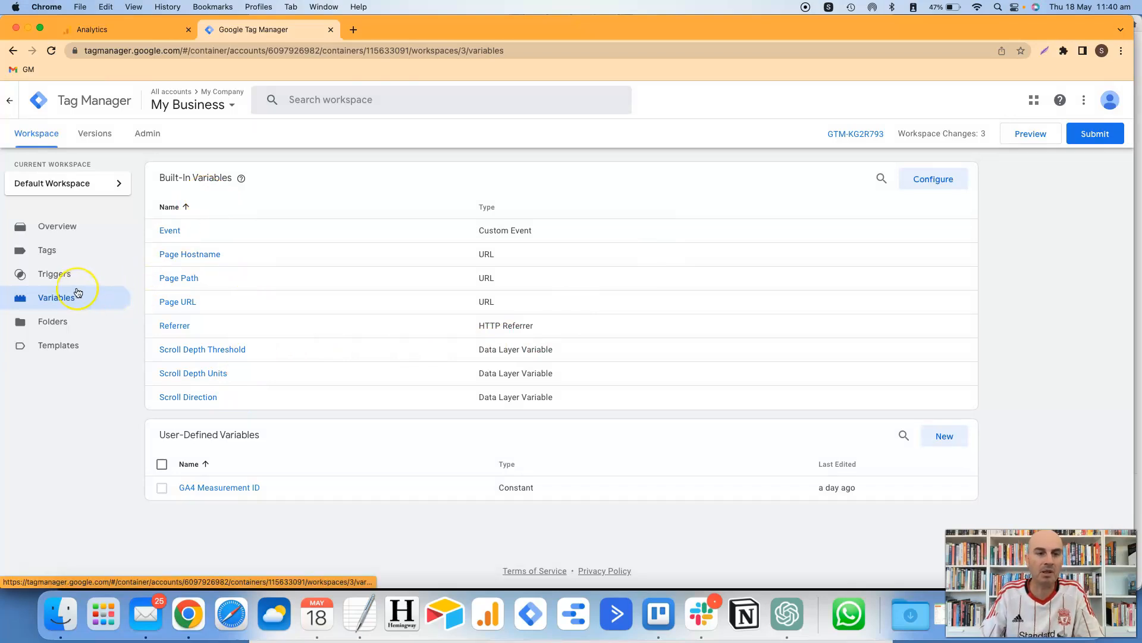
pyautogui.click(58, 281)
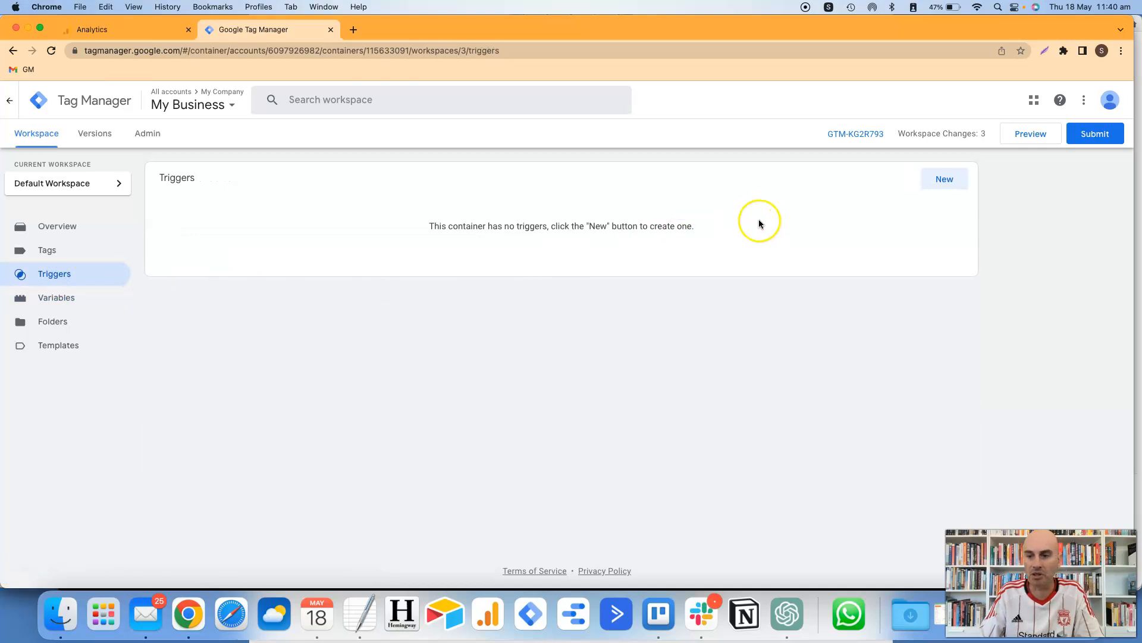
# - Create a new Scroll Depth trigger with Vertical Scroll Depths enabled
pyautogui.click(938, 185)
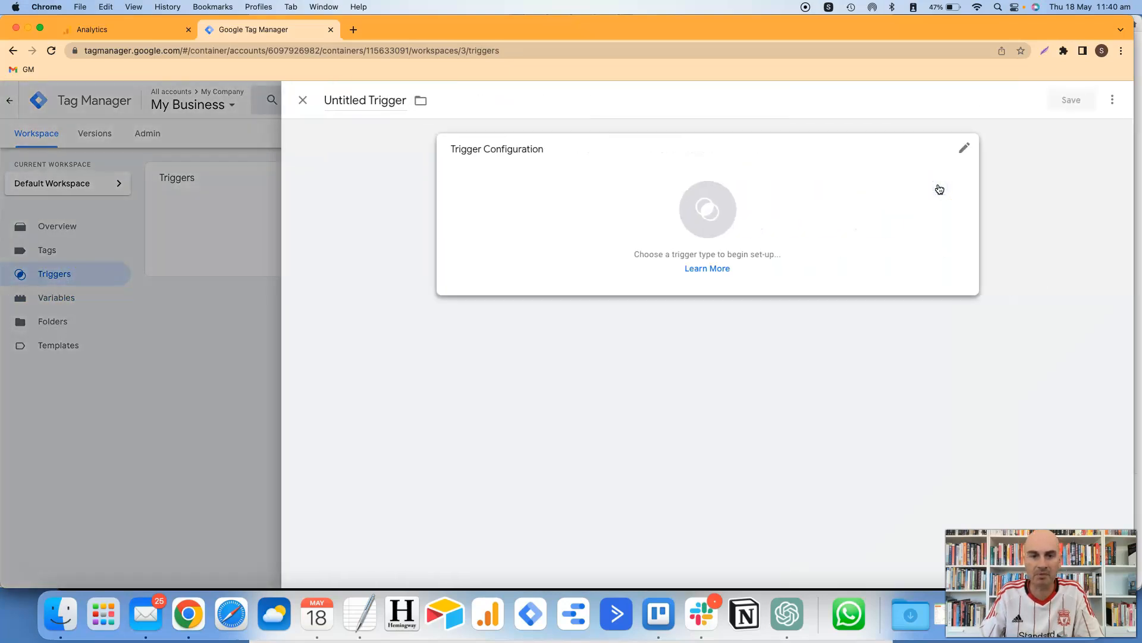
pyautogui.click(708, 214)
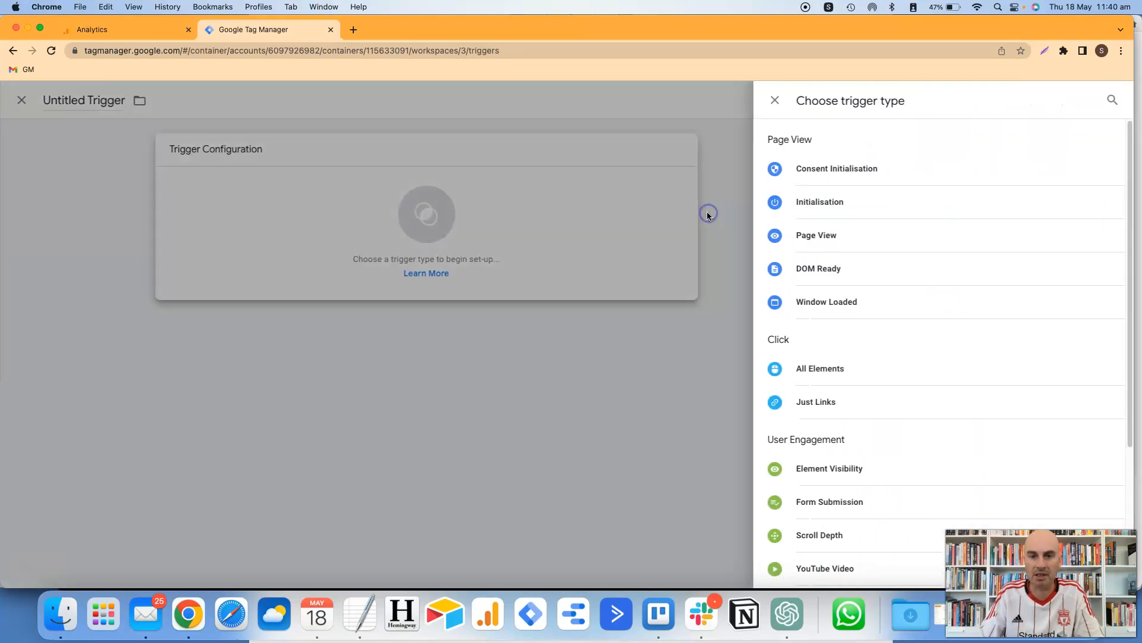
pyautogui.scroll(-5, 933, 262)
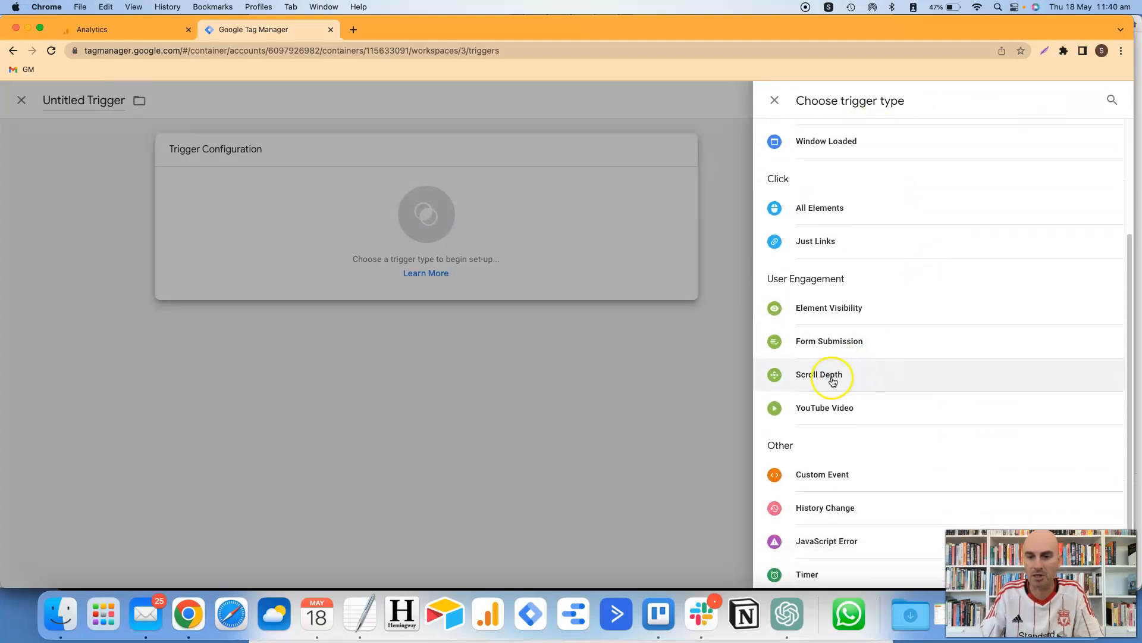
pyautogui.click(832, 381)
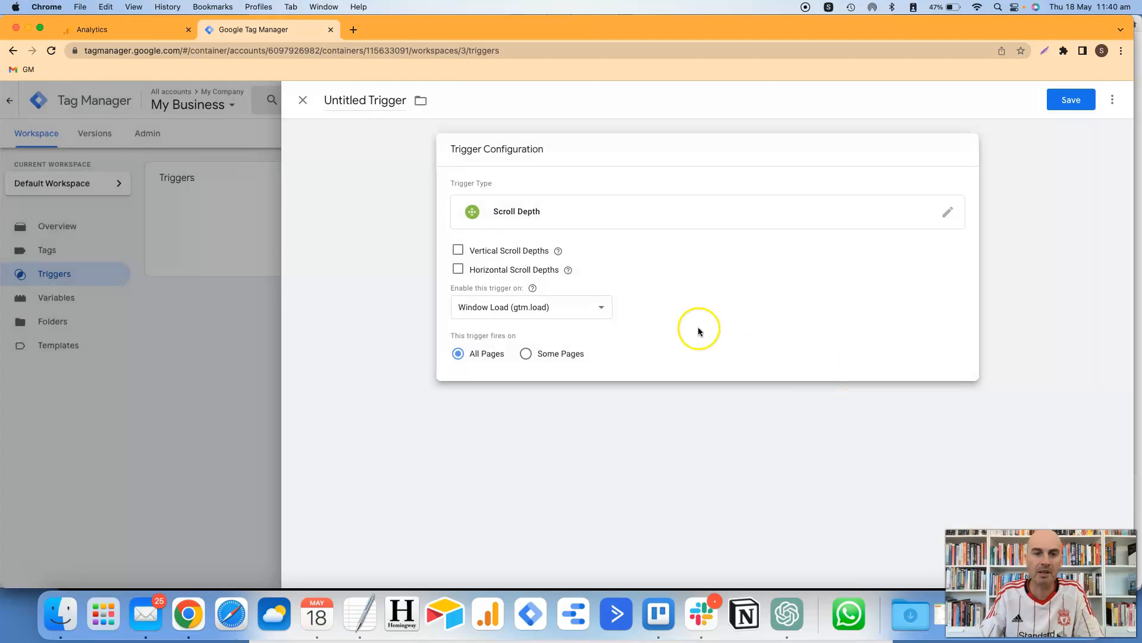
pyautogui.click(586, 271)
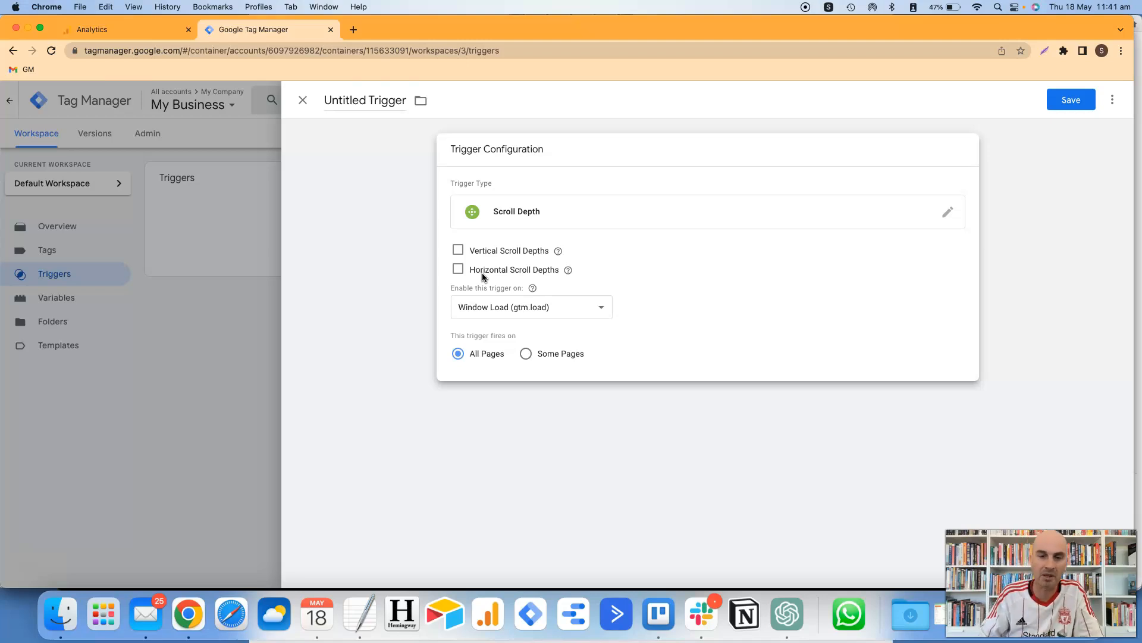
pyautogui.click(459, 251)
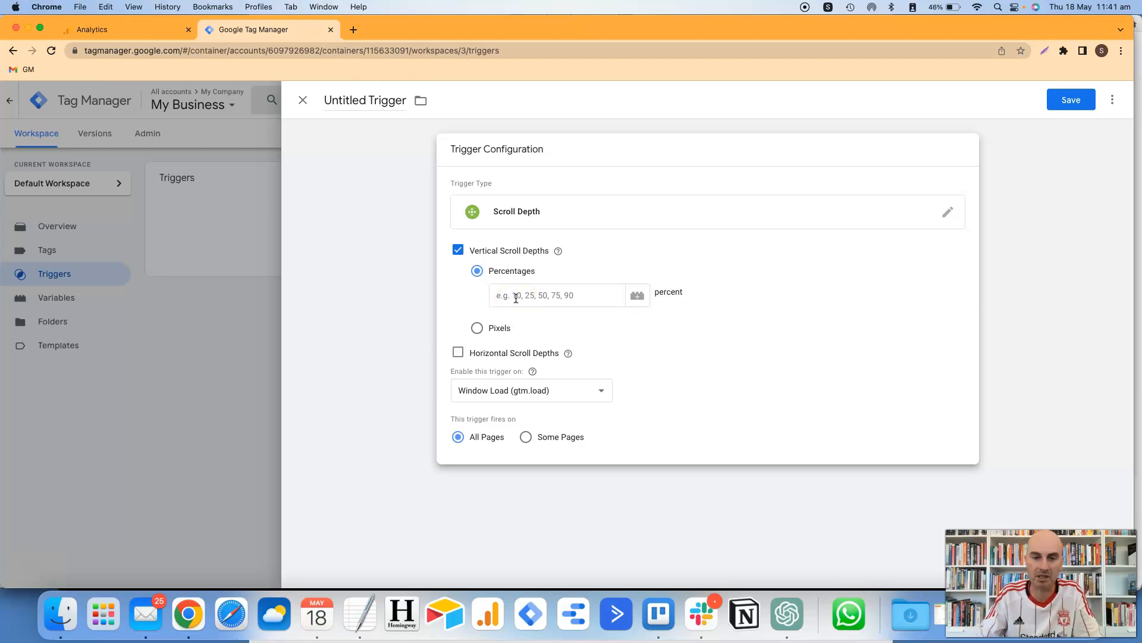
# - Enter pixel thresholds 500,1000,1500,20, then switch vertical depths to Percentages instead
pyautogui.click(477, 328)
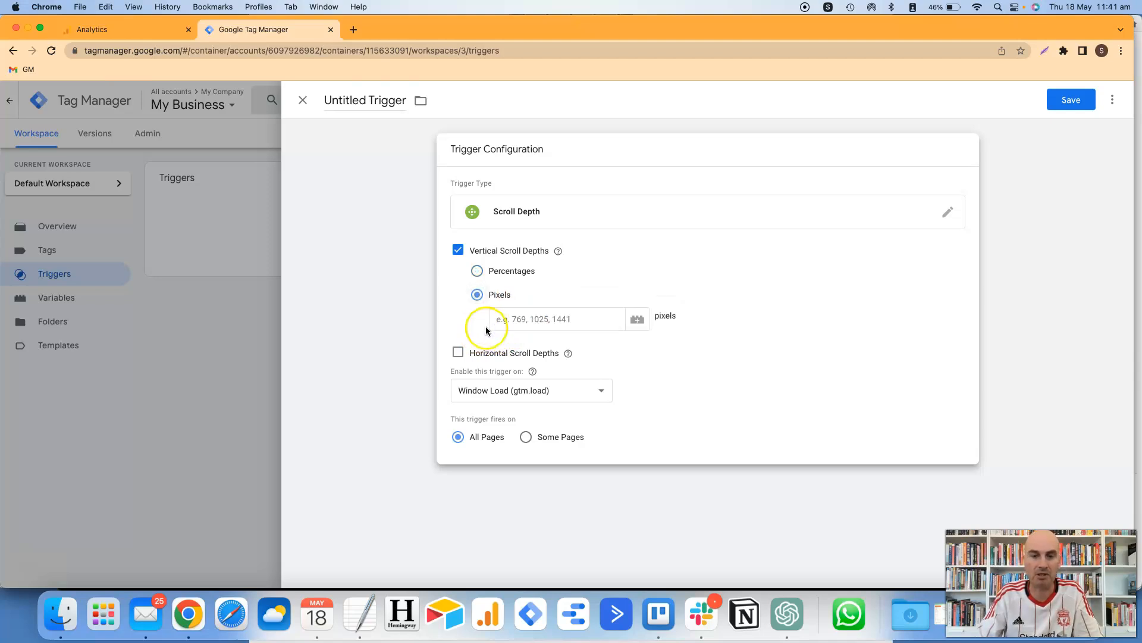
pyautogui.click(495, 322)
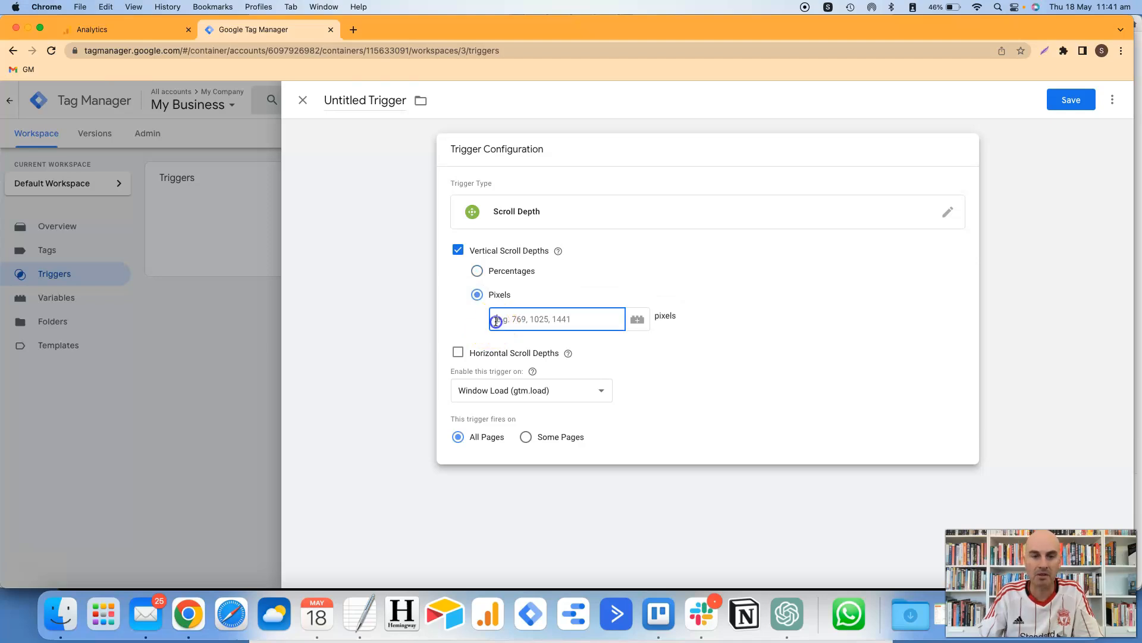
pyautogui.write('500,')
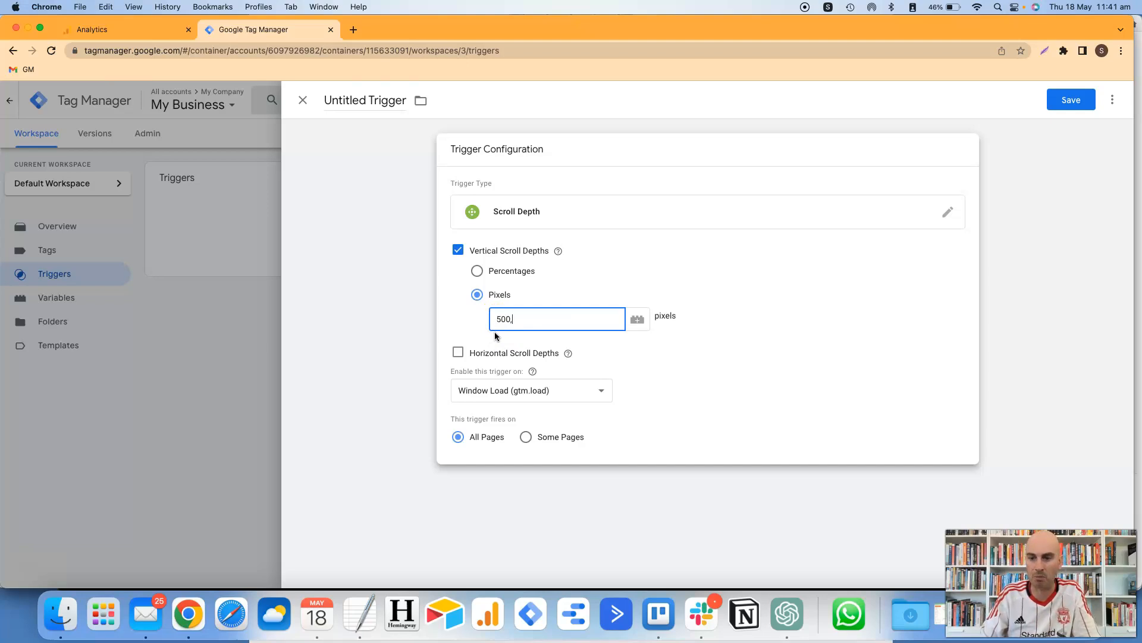
pyautogui.write('100,1500')
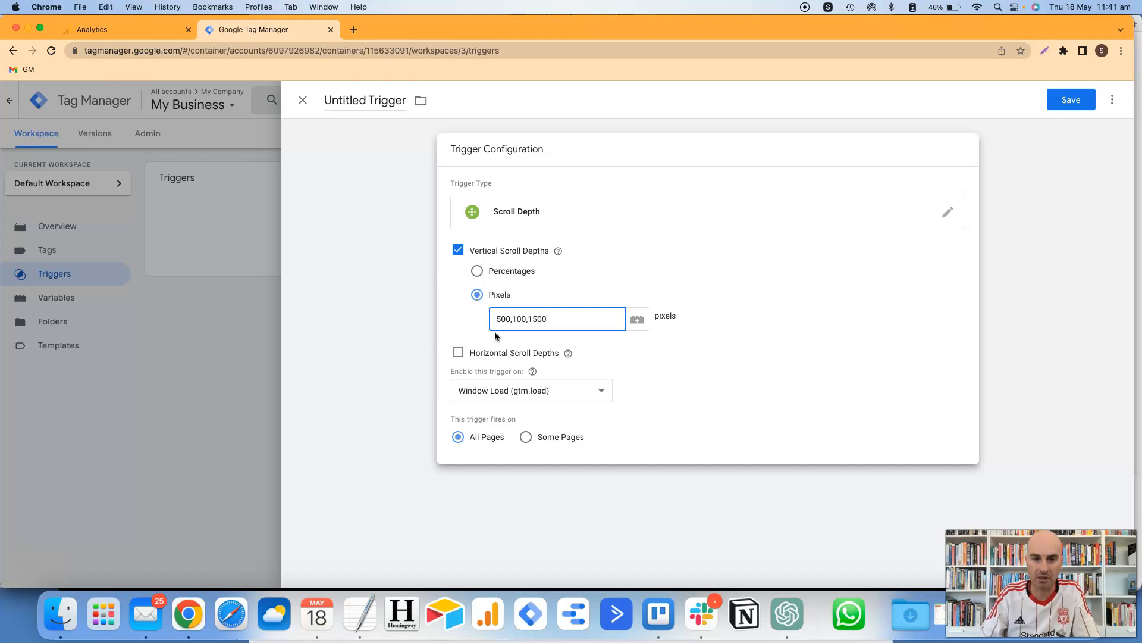
pyautogui.click(524, 321)
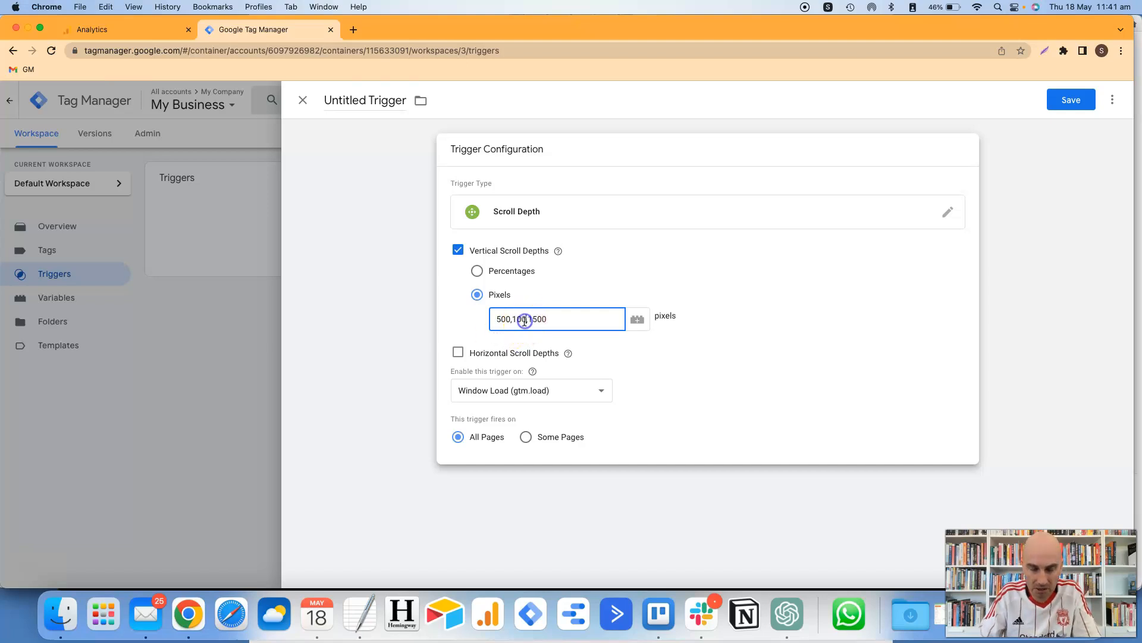
pyautogui.write('0')
pyautogui.click(550, 319)
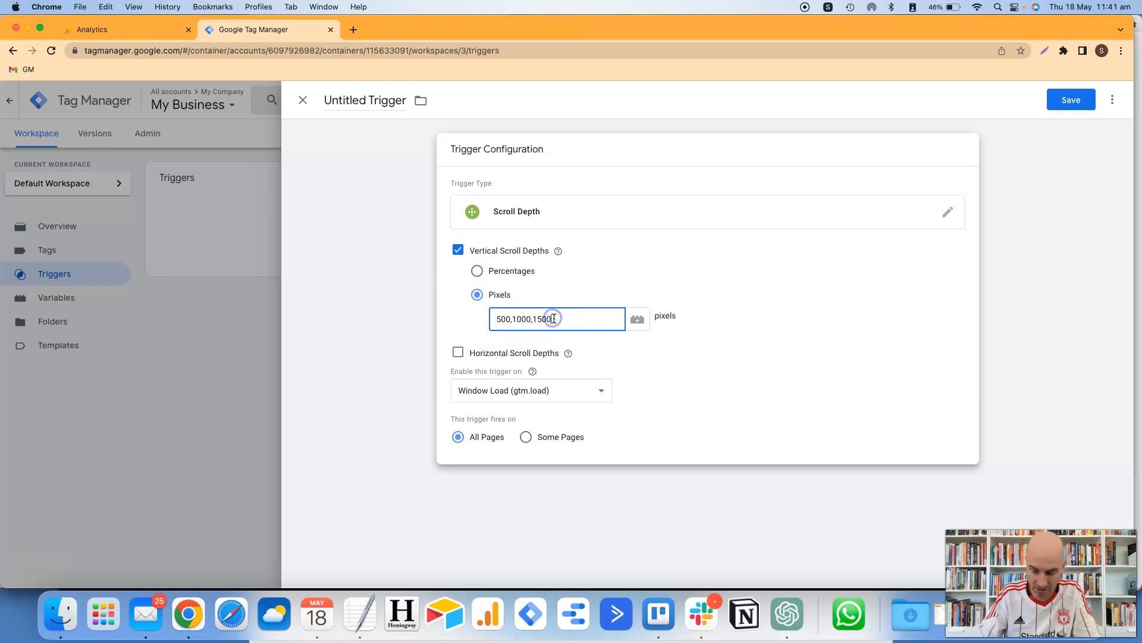
pyautogui.write(',20')
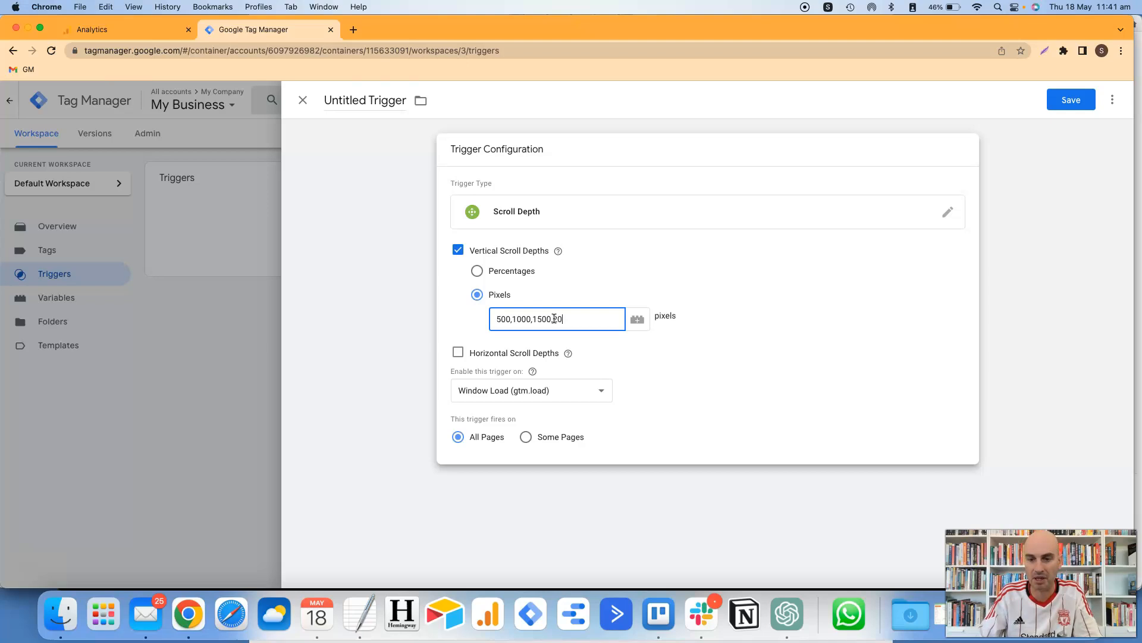
pyautogui.click(477, 272)
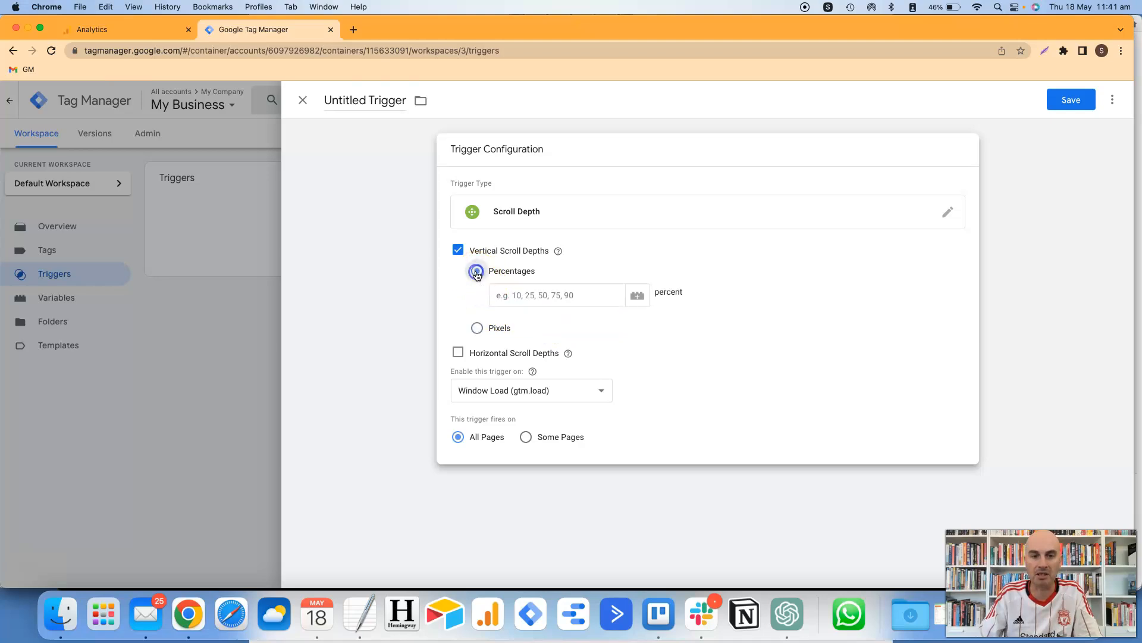
# - Set vertical percentages to 10,25,50,75,90 and make the trigger fire on Some Pages
pyautogui.click(496, 299)
pyautogui.write('10')
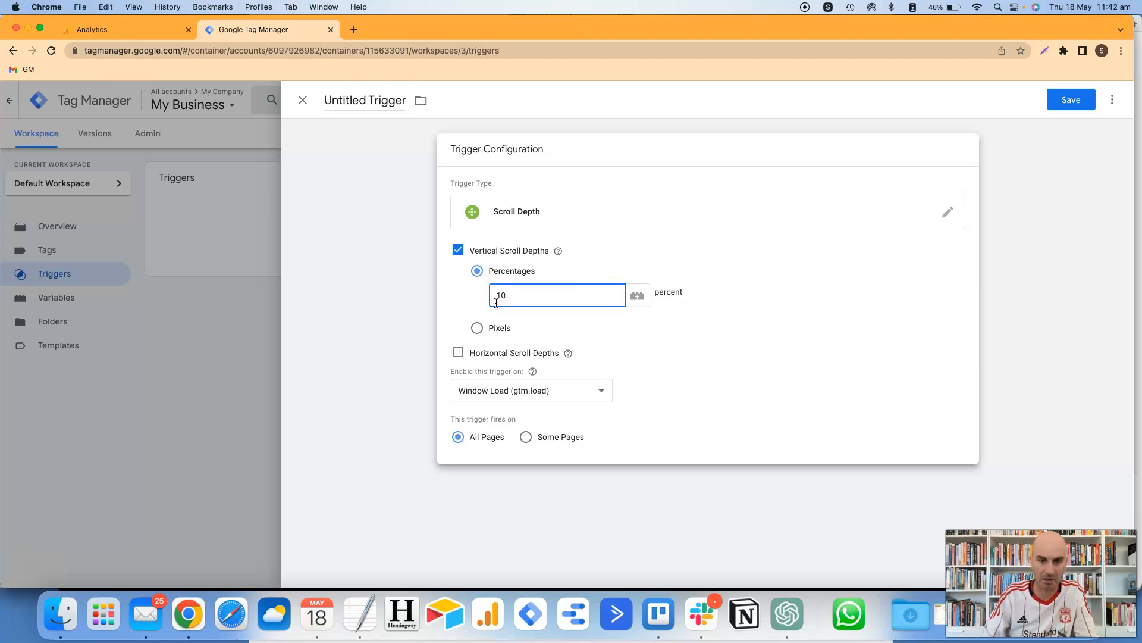
pyautogui.write(',2')
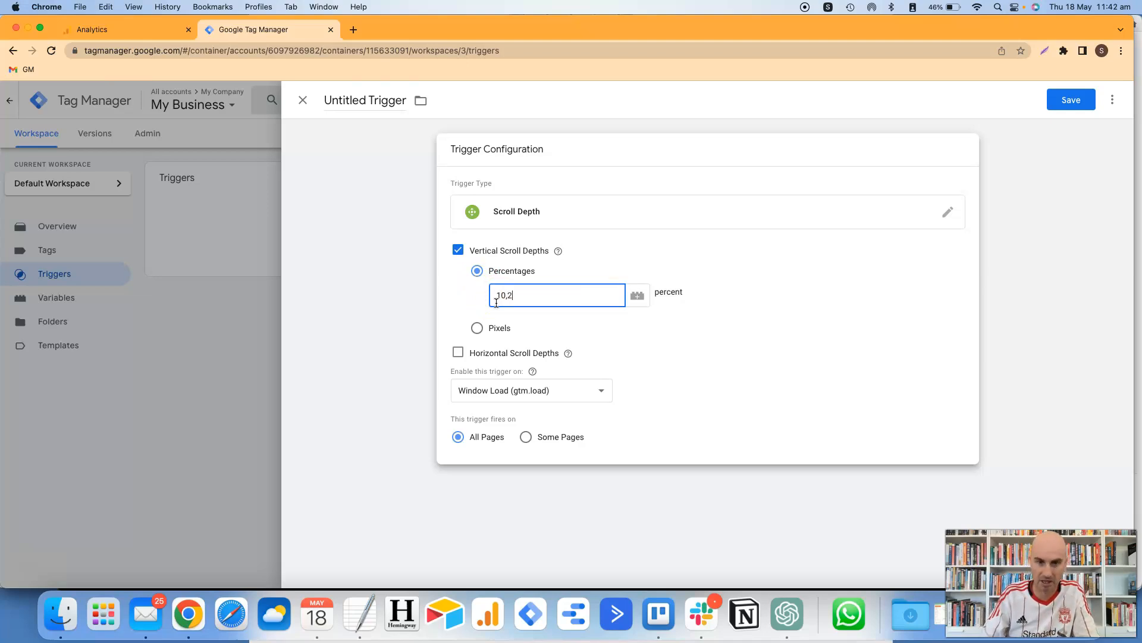
pyautogui.write('5,50,75,90')
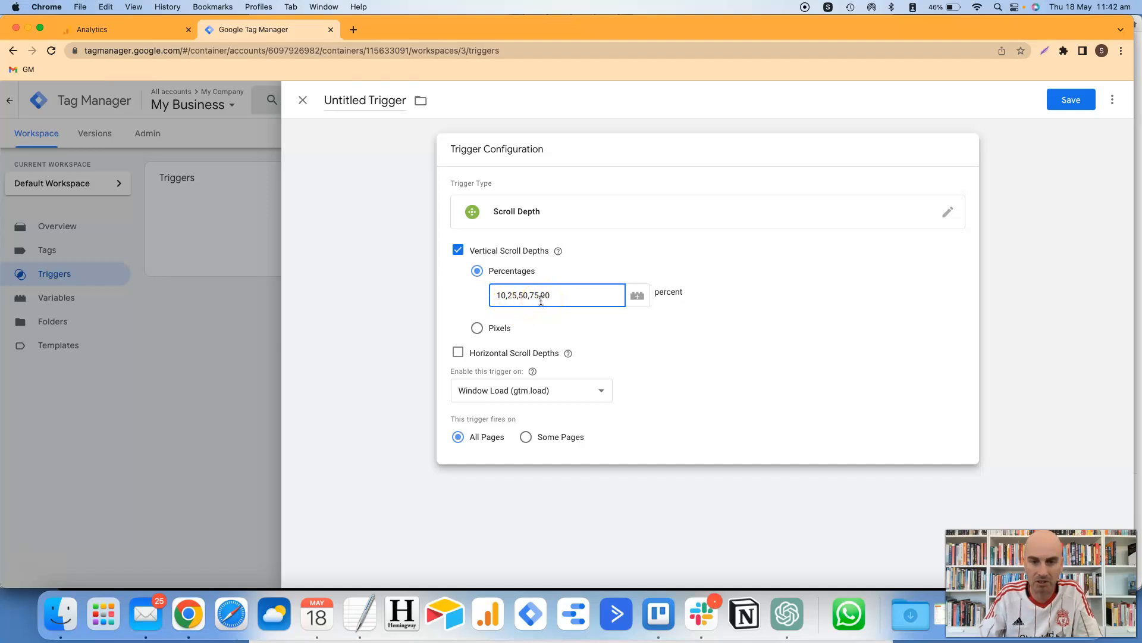
pyautogui.click(528, 382)
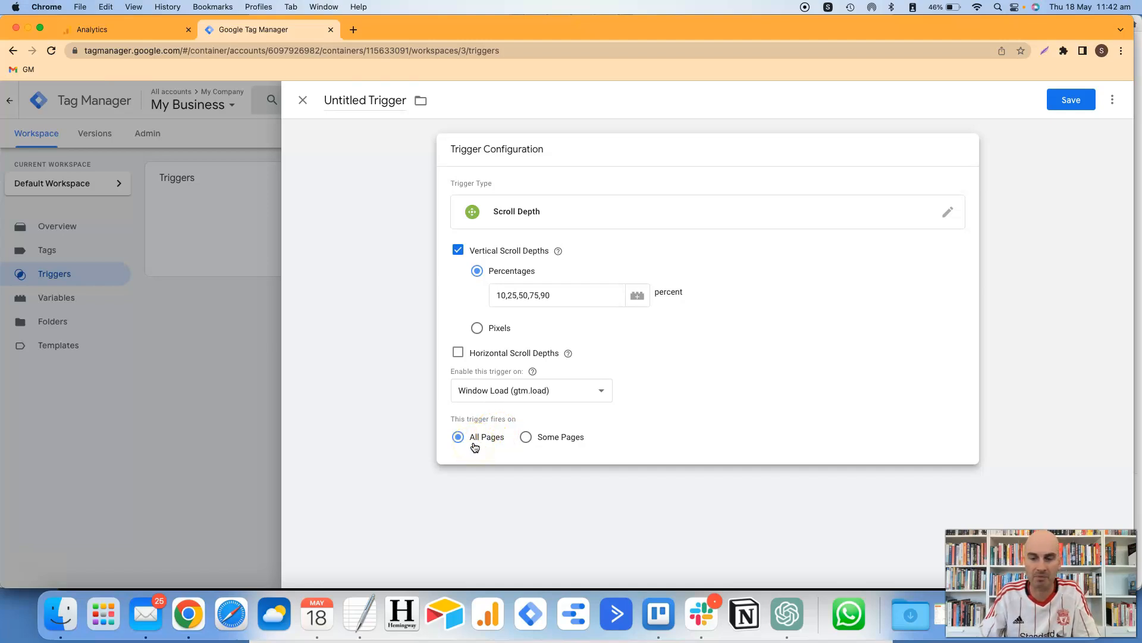
pyautogui.click(526, 438)
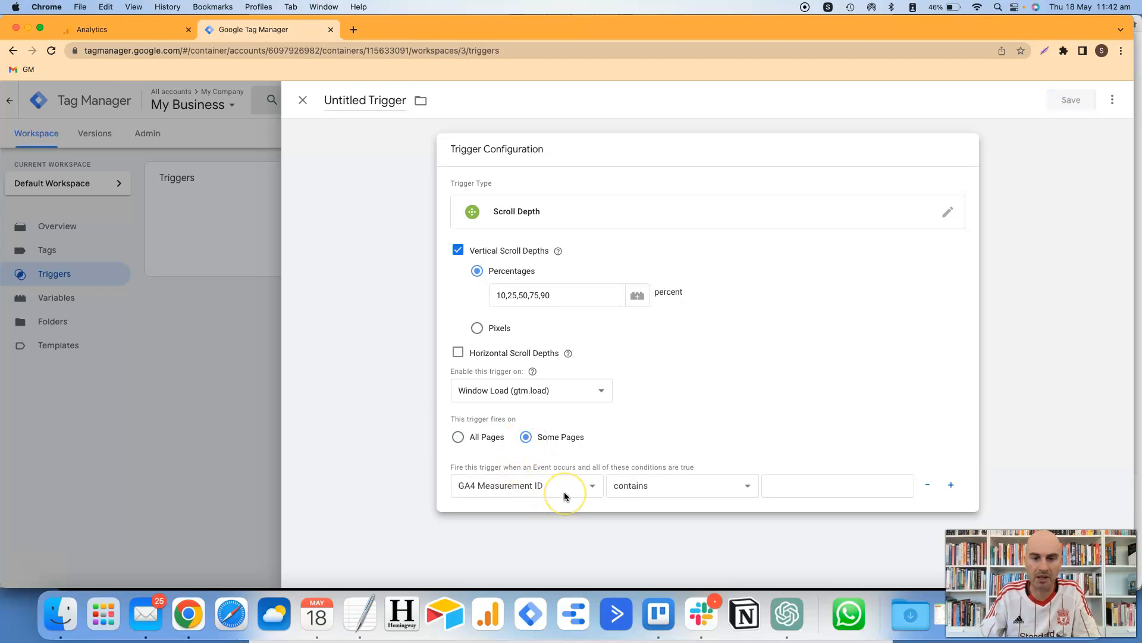
# - Add the page condition Page URL contains thank-you
pyautogui.click(580, 489)
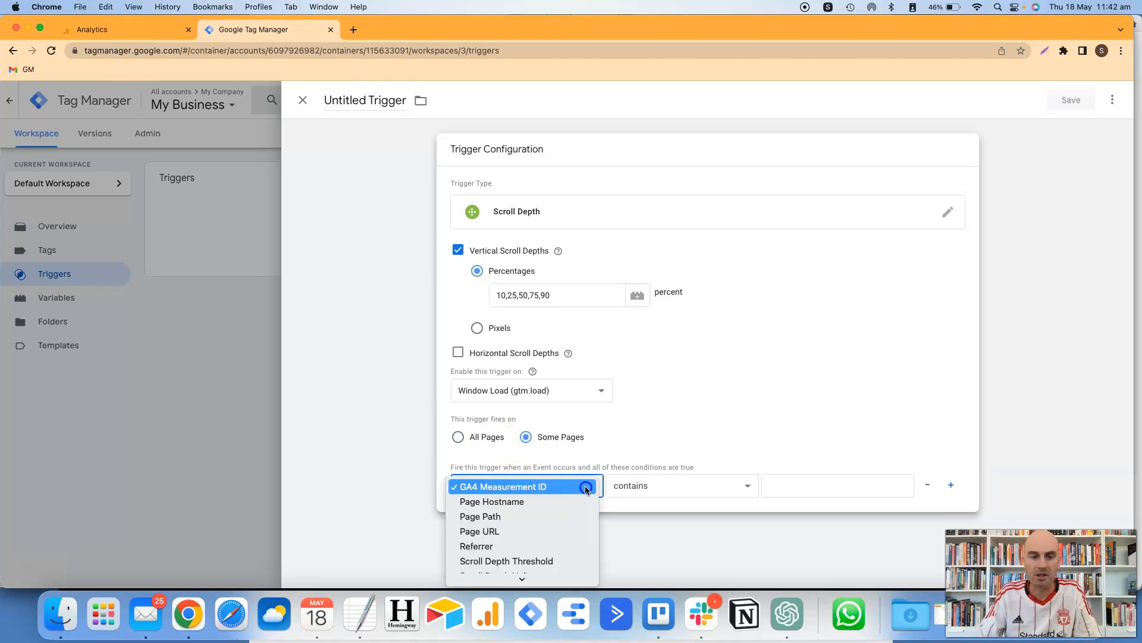
pyautogui.click(563, 528)
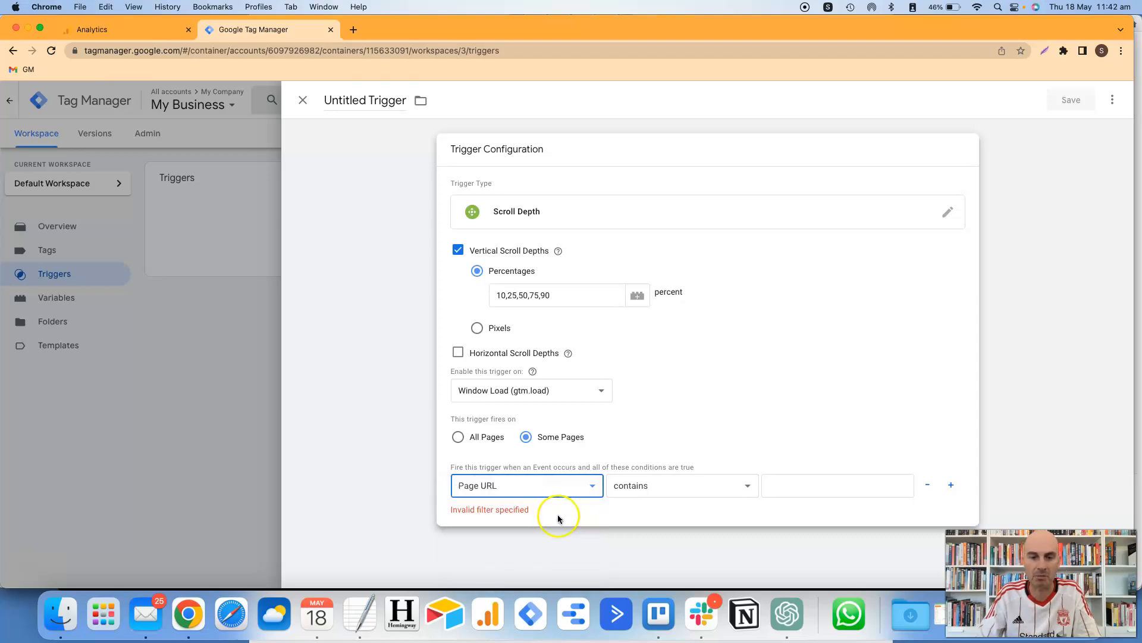
pyautogui.click(784, 491)
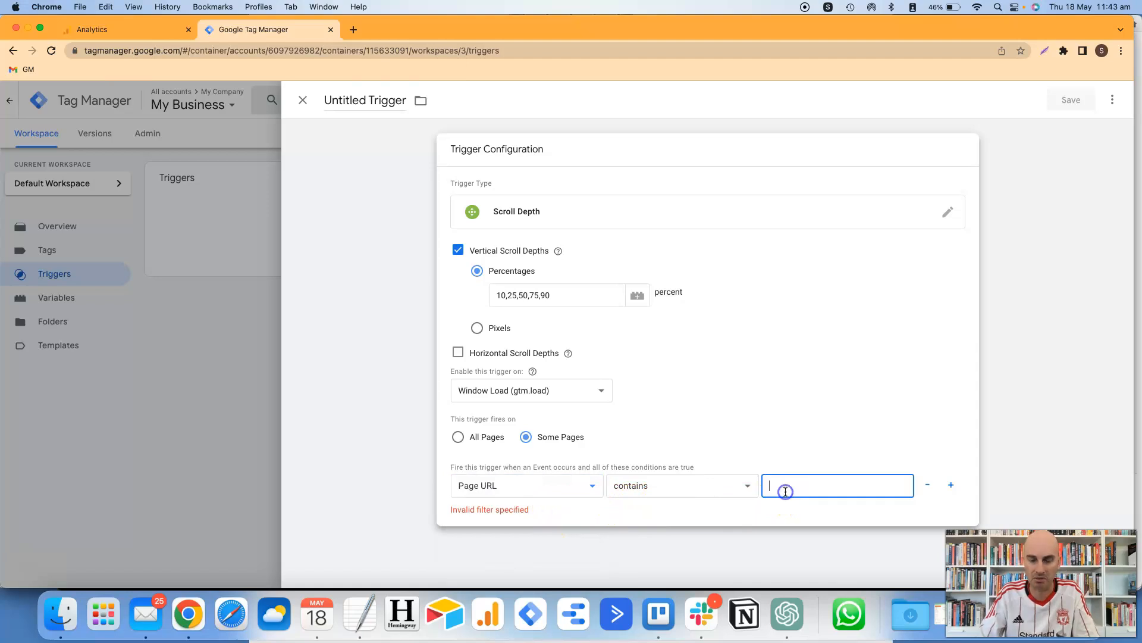
pyautogui.write('thank')
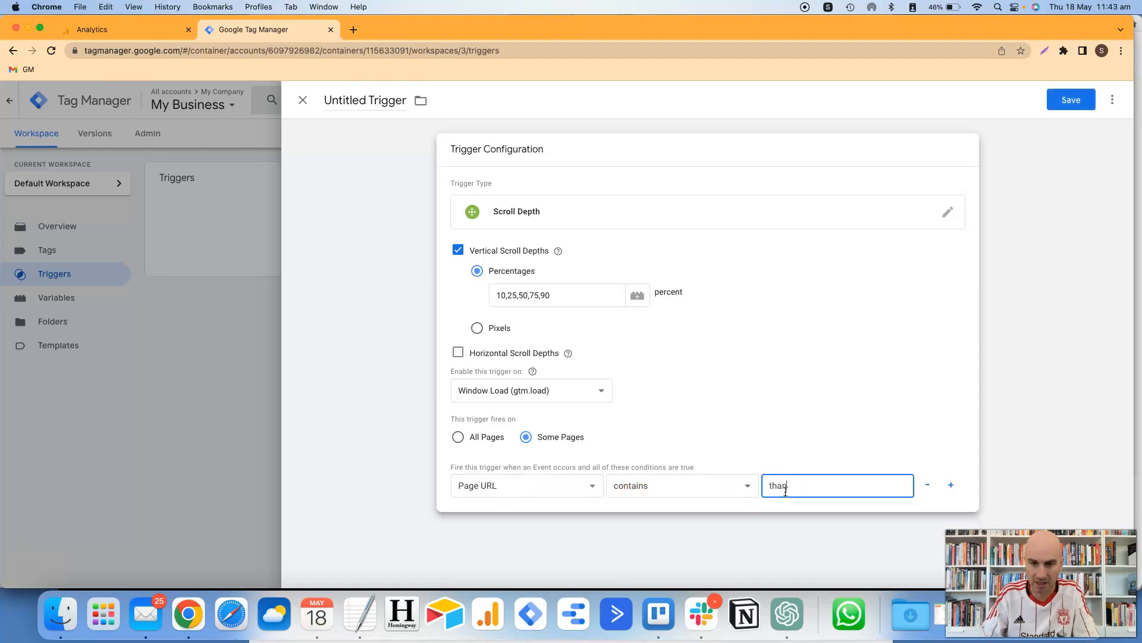
pyautogui.write('-you')
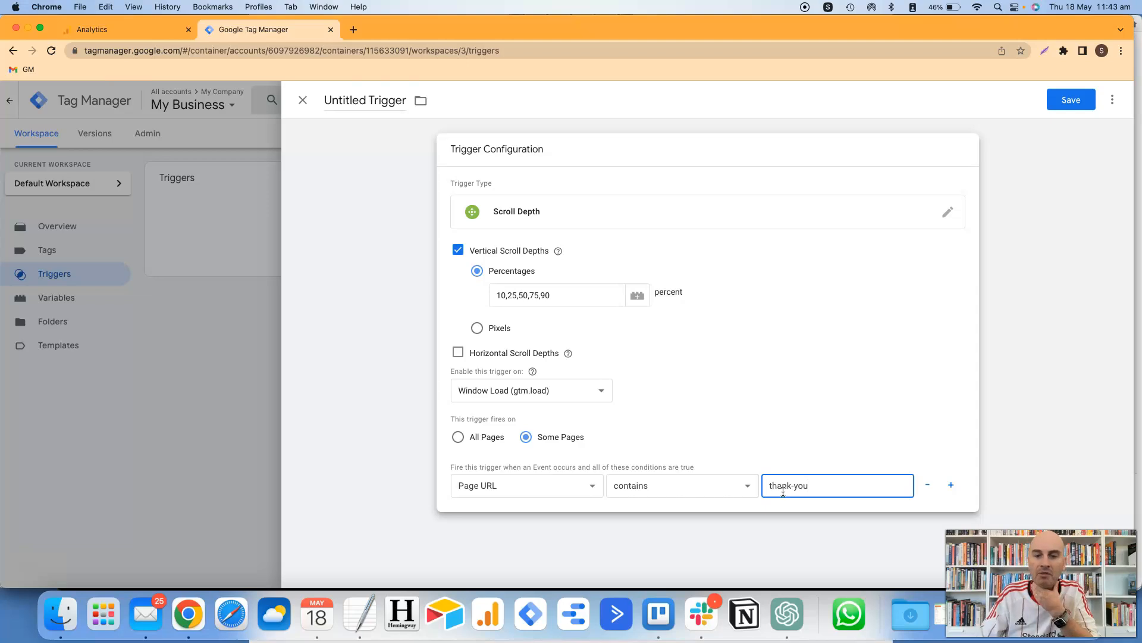
# - Change the condition to Page Path matches RegEx thank-you|order-page|page3 and add a second row
pyautogui.click(563, 491)
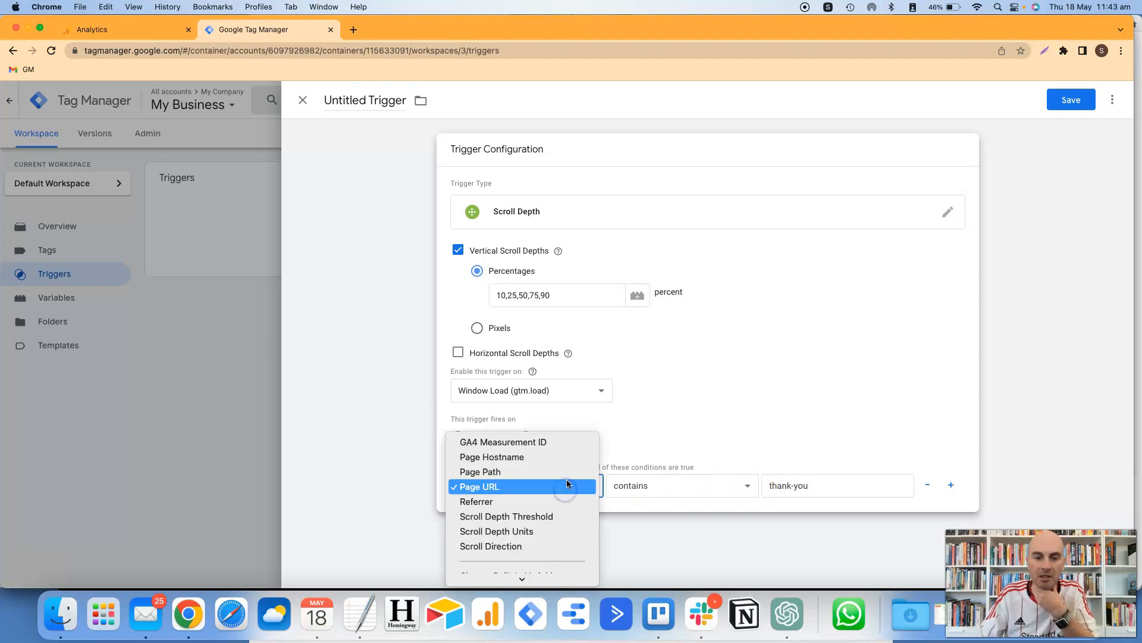
pyautogui.click(566, 474)
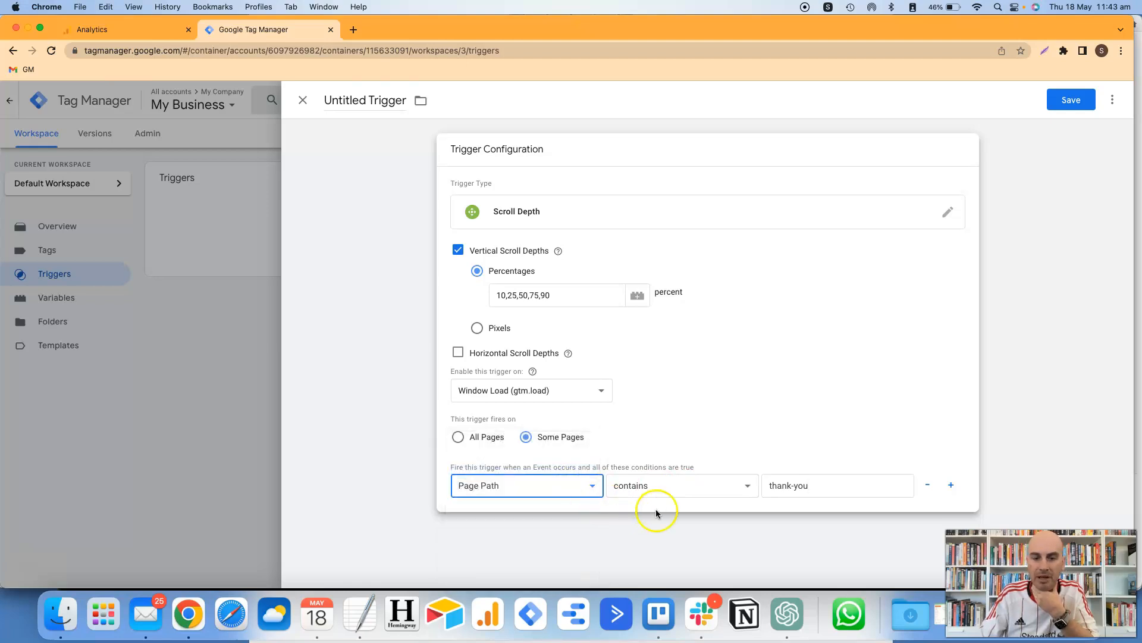
pyautogui.click(712, 491)
pyautogui.click(711, 542)
pyautogui.click(821, 489)
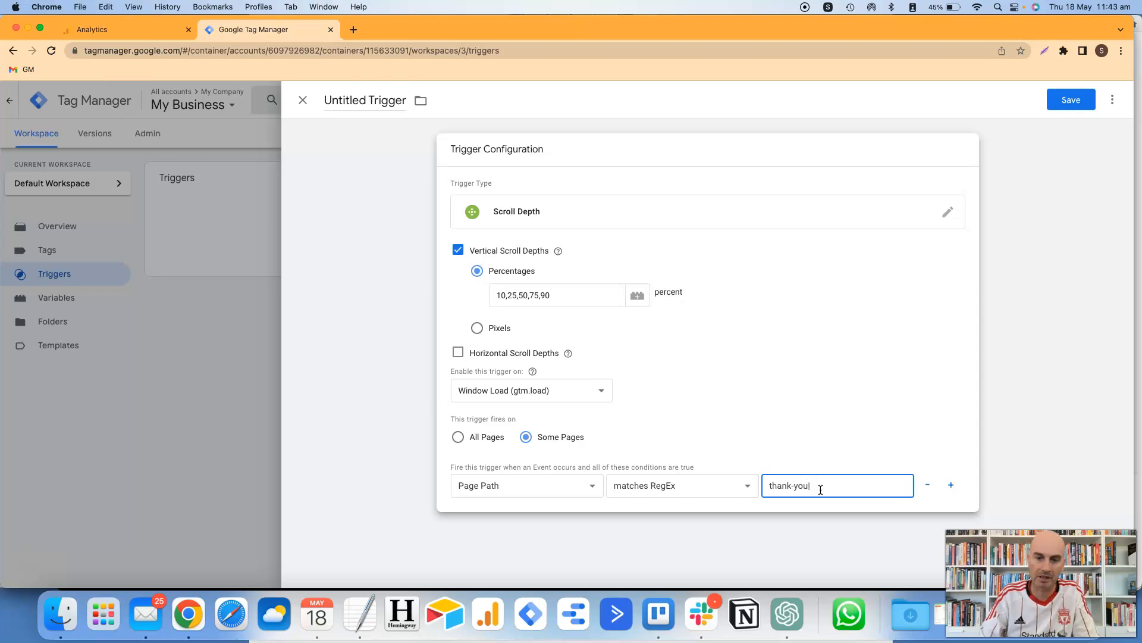
pyautogui.write('rder-page')
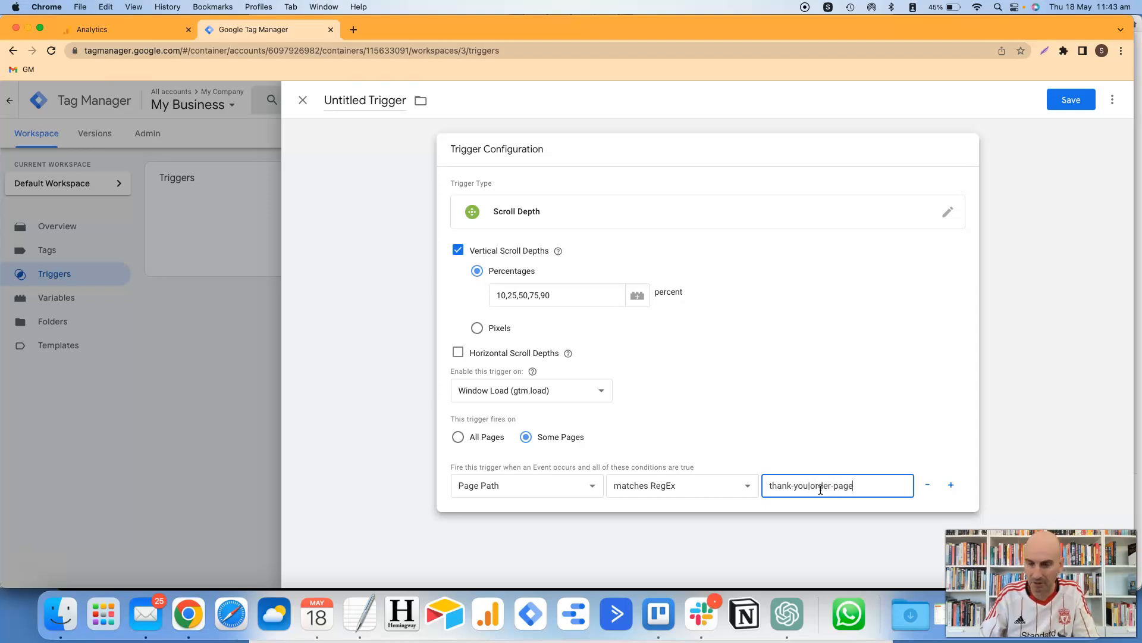
pyautogui.write('|page3')
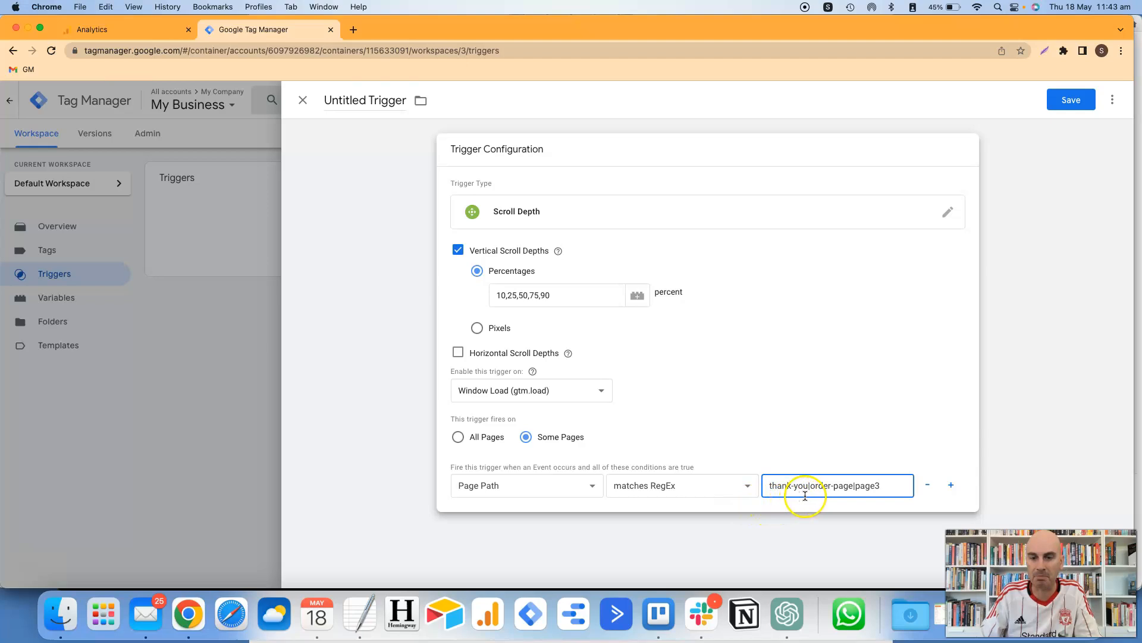
pyautogui.click(871, 489)
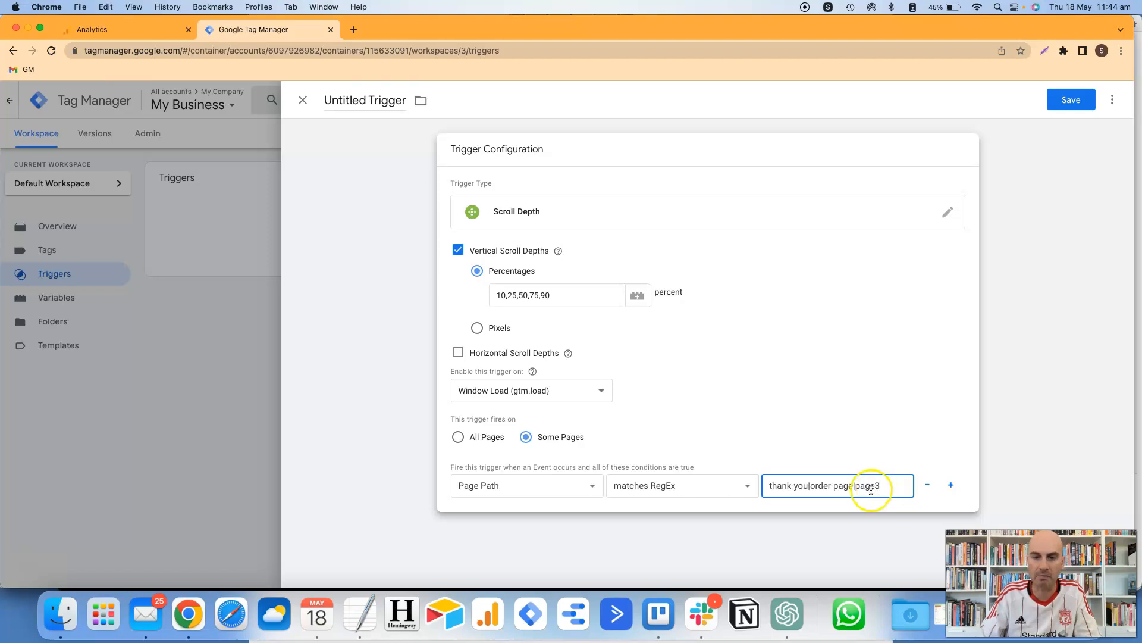
pyautogui.click(950, 486)
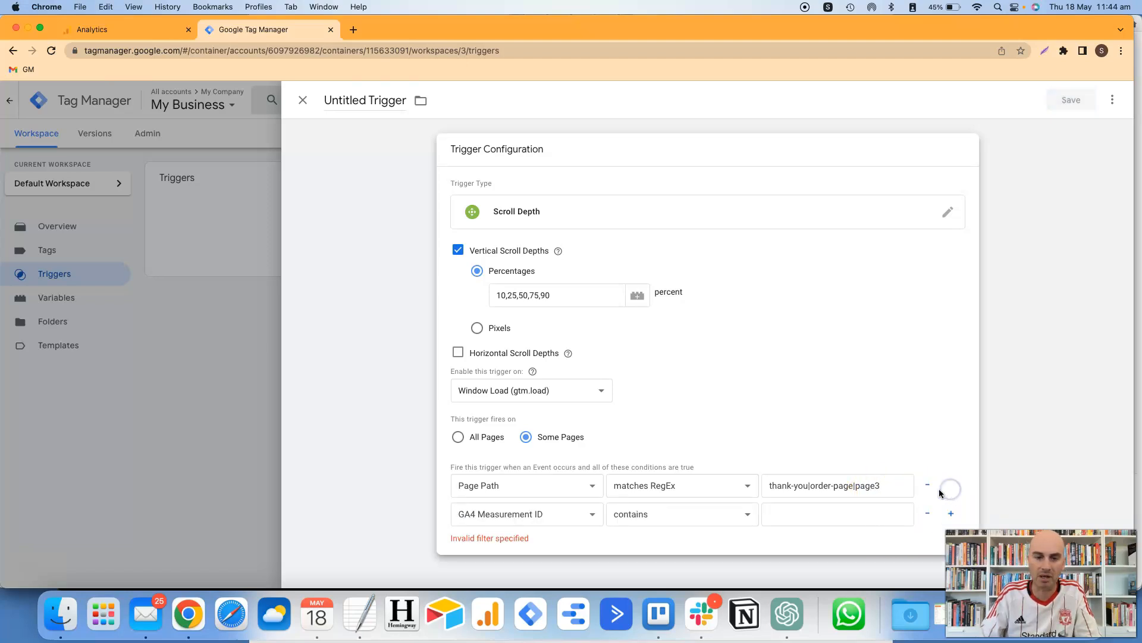
# - Set the new row to Page Path and reduce the first condition to Page Path contains thank-you
pyautogui.click(601, 514)
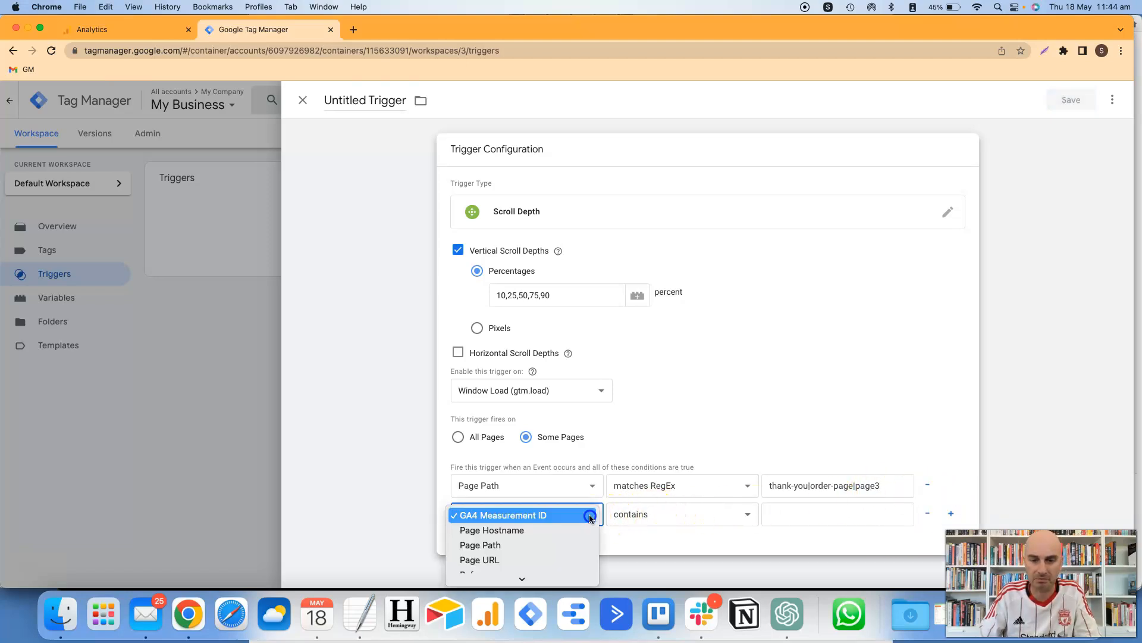
pyautogui.click(579, 545)
pyautogui.click(691, 493)
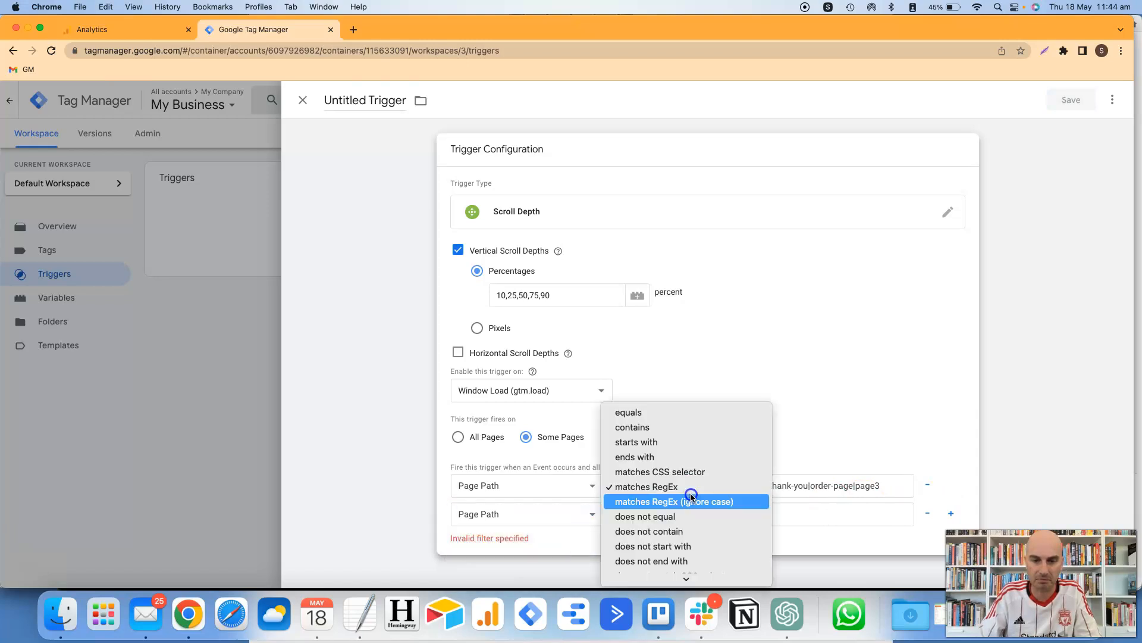
pyautogui.click(690, 427)
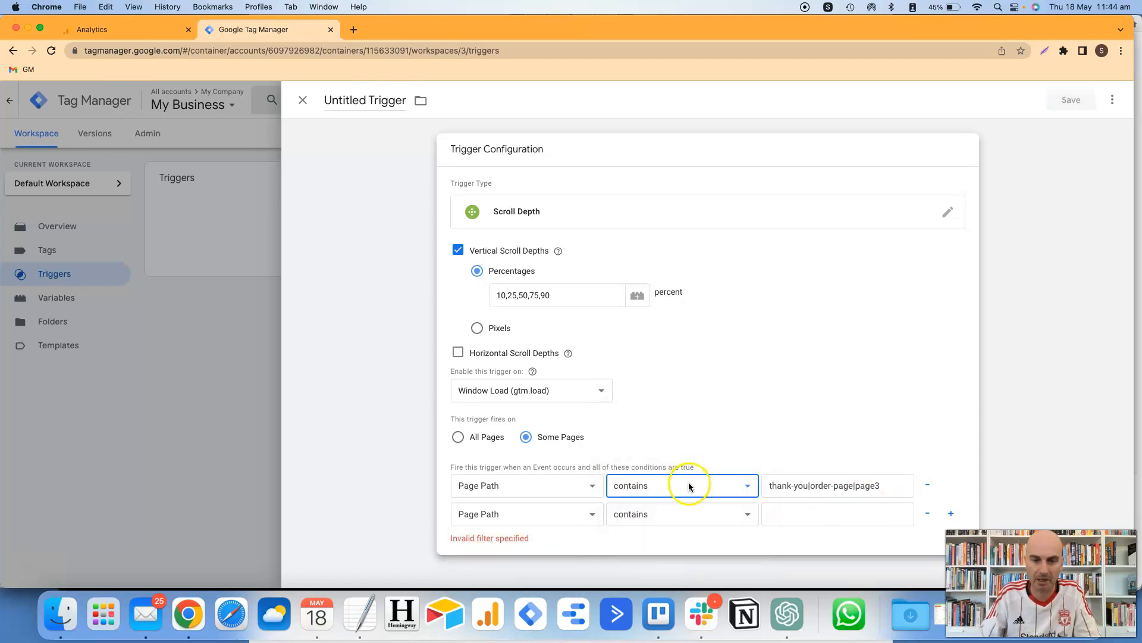
pyautogui.moveTo(808, 485); pyautogui.dragTo(900, 480)
pyautogui.press('BackSpace')
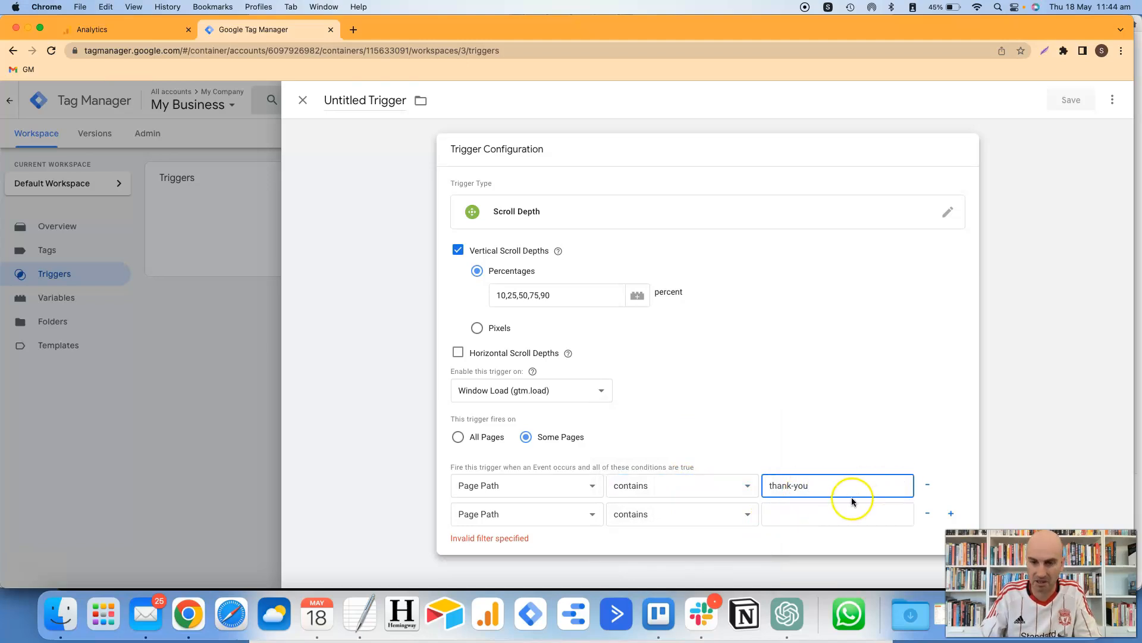
# - Enter order-page in the second Page Path condition, then remove that row
pyautogui.click(813, 516)
pyautogui.write('order')
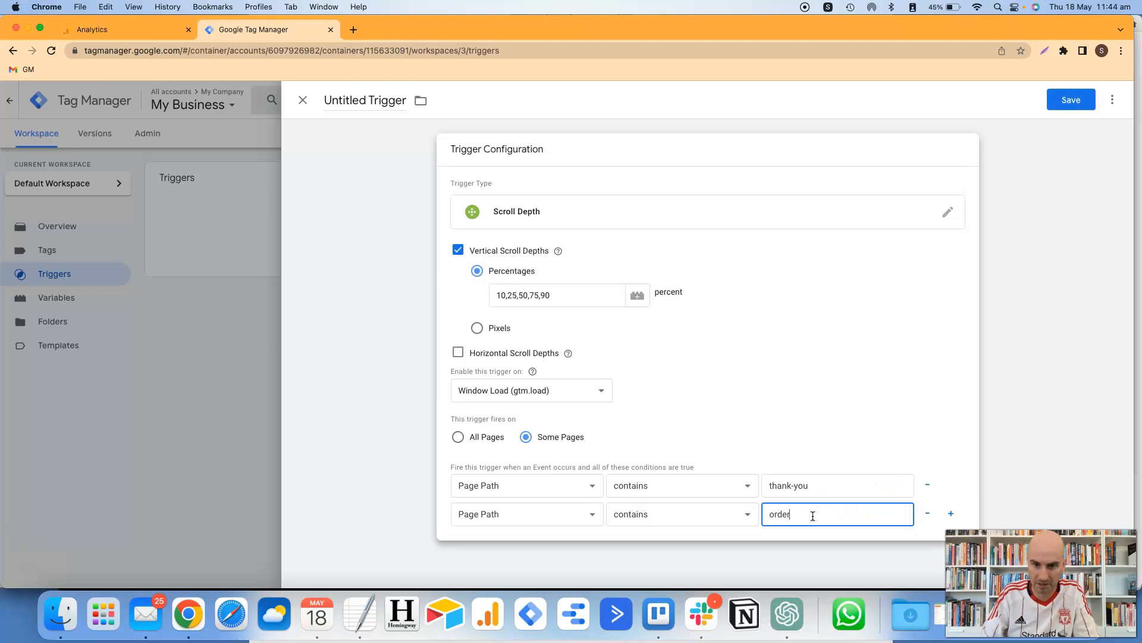
pyautogui.write('-page')
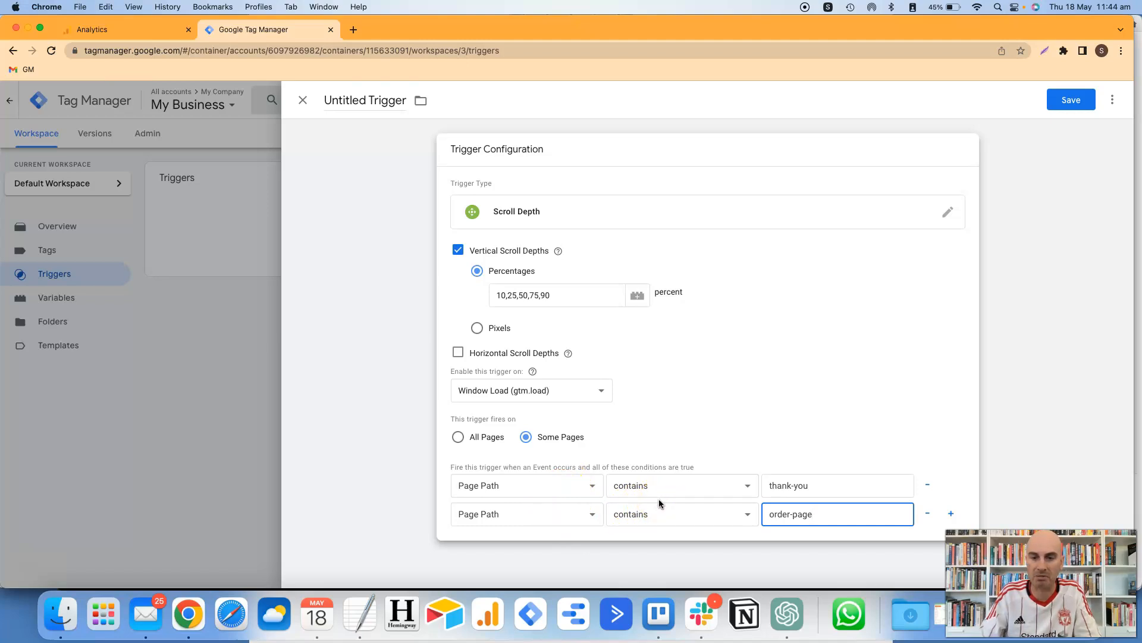
pyautogui.click(927, 515)
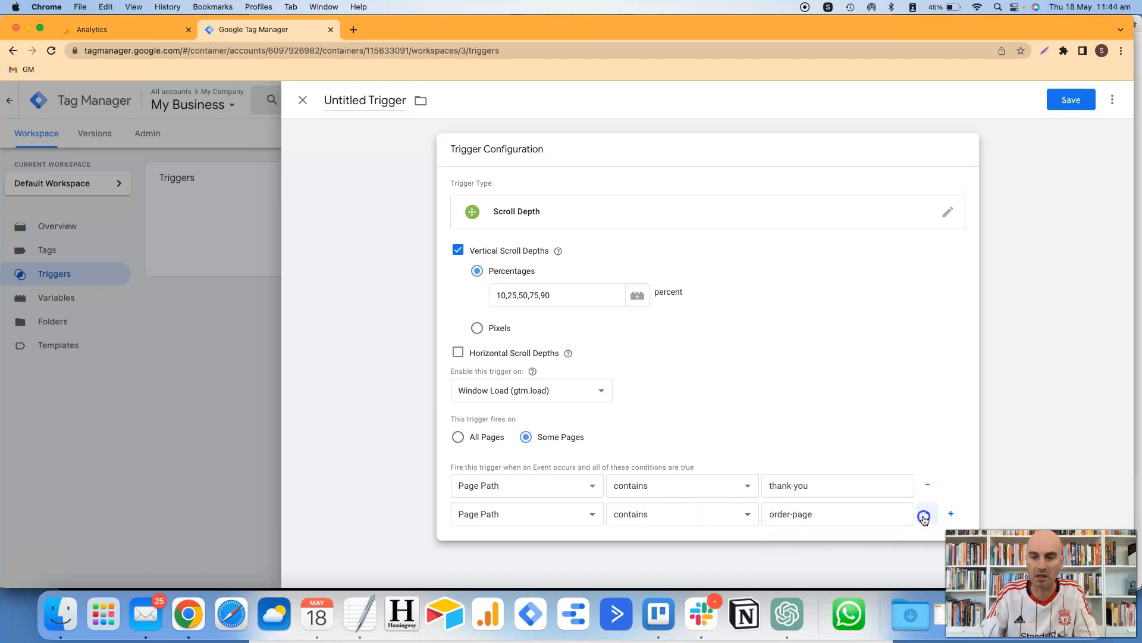
# - Try the trigger condition's options: operator matches RegEx, variable Page URL, then back to Page Path
pyautogui.click(833, 484)
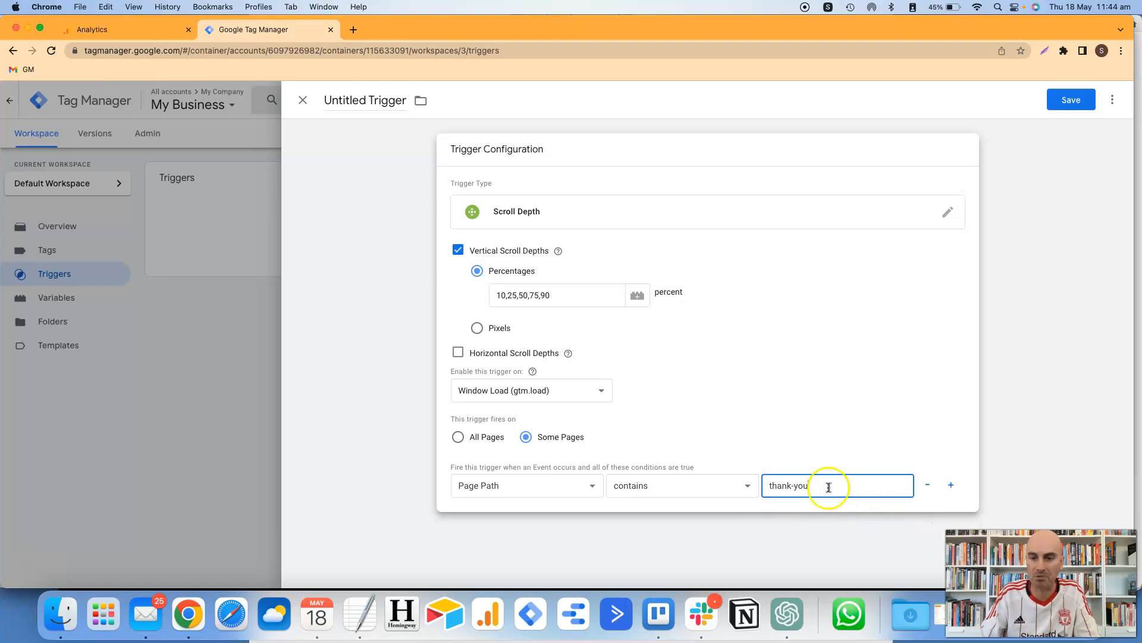
pyautogui.click(742, 487)
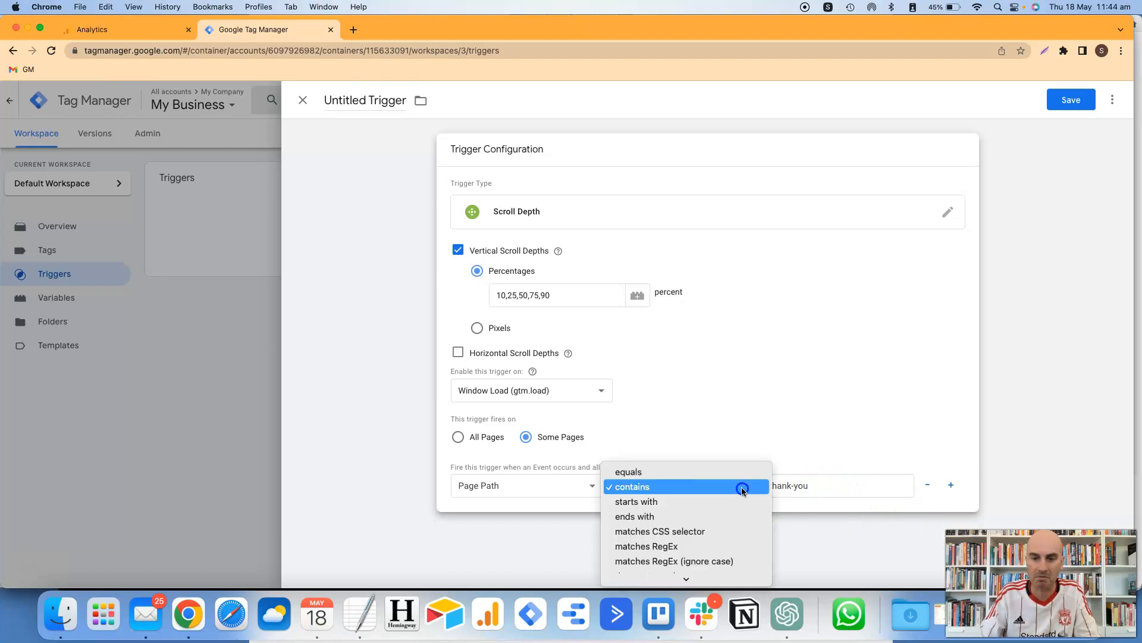
pyautogui.click(729, 545)
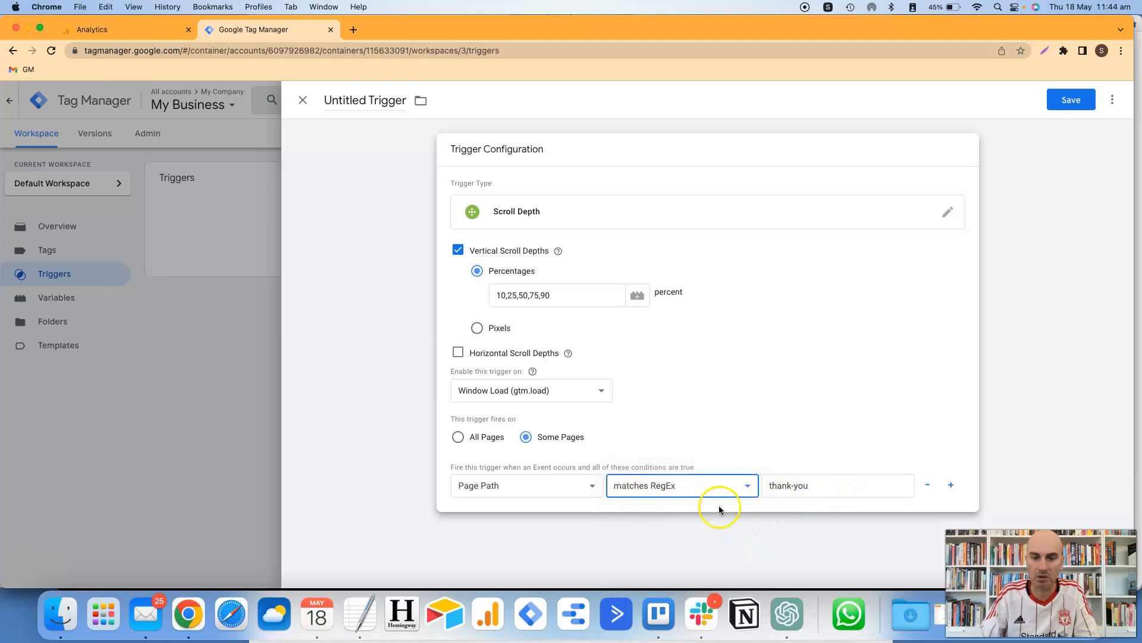
pyautogui.click(592, 488)
pyautogui.click(580, 504)
pyautogui.click(580, 495)
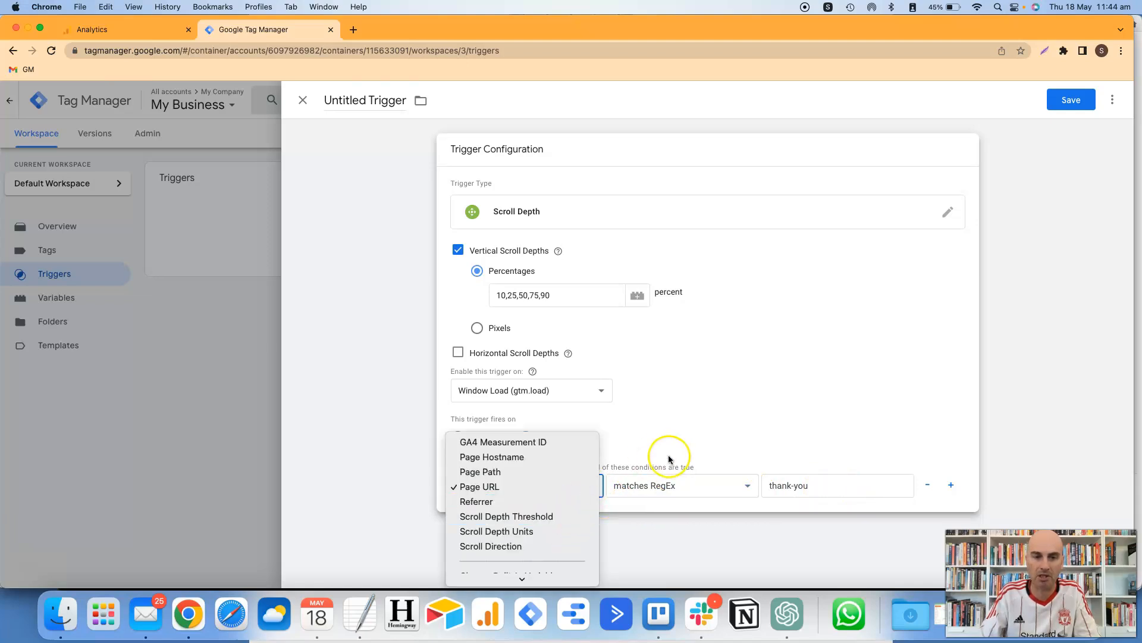
pyautogui.click(584, 475)
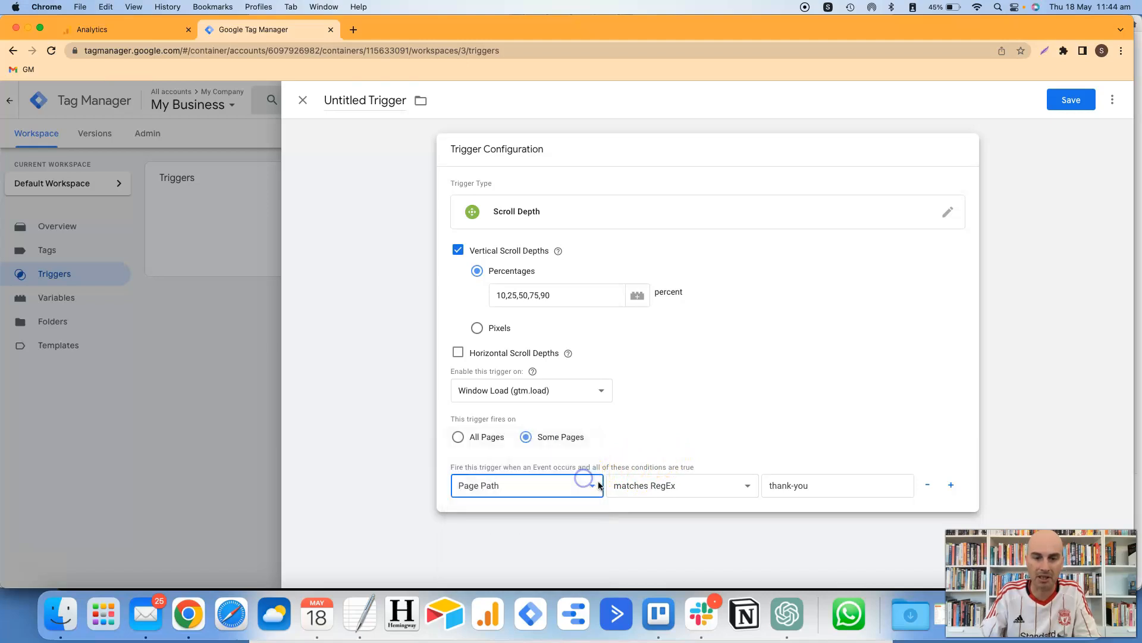
# - Make the Scroll Depth trigger fire on All Pages and save it
pyautogui.click(636, 486)
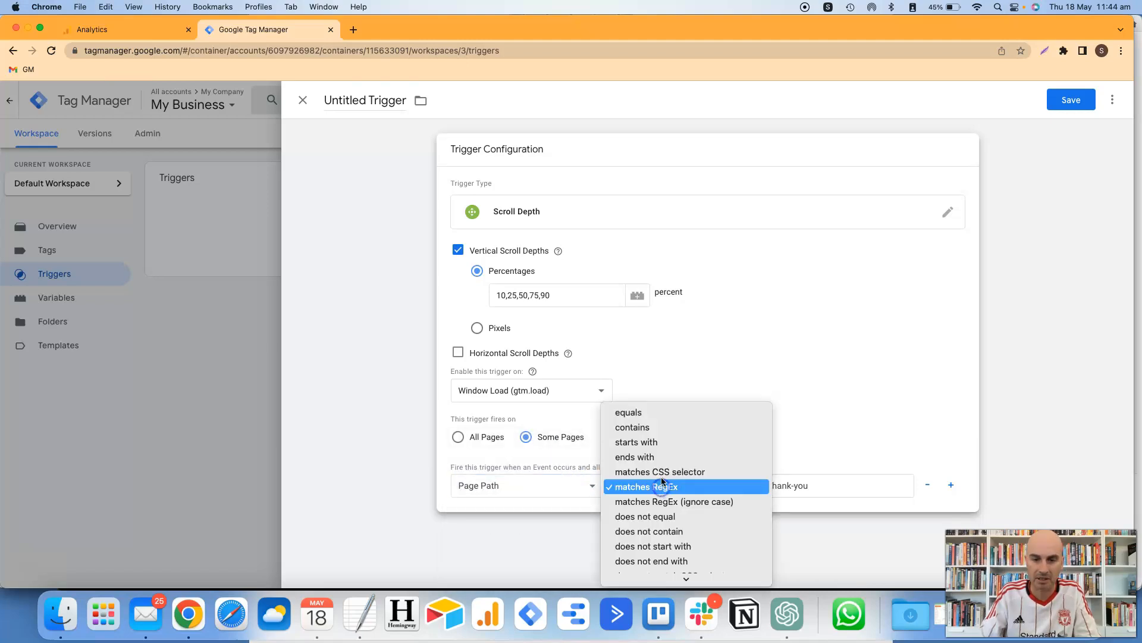
pyautogui.click(457, 439)
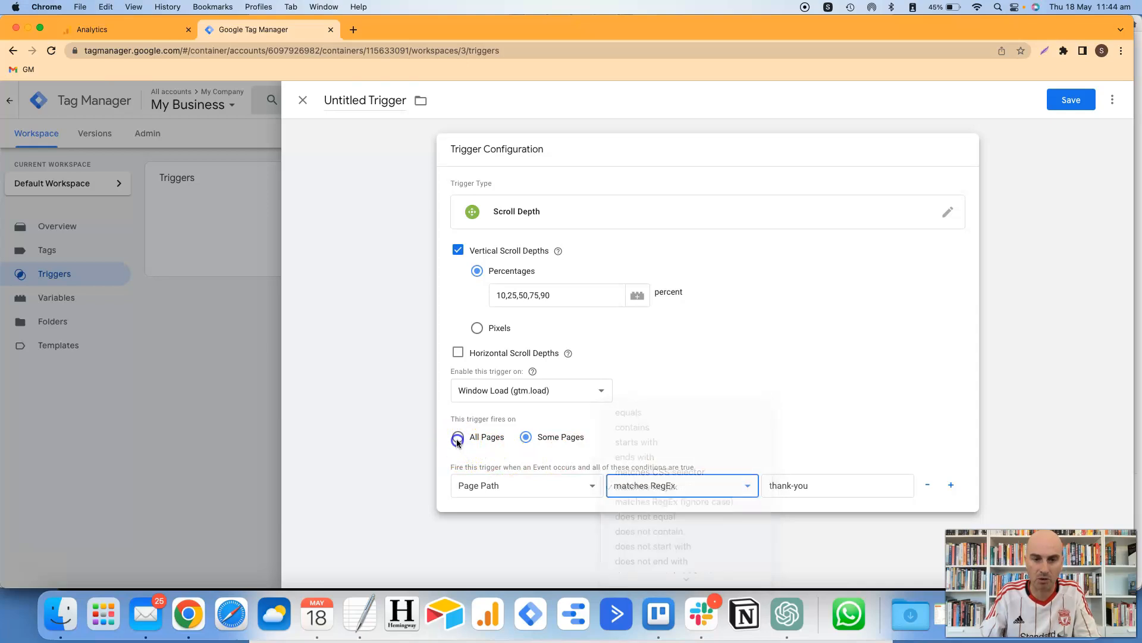
pyautogui.click(457, 438)
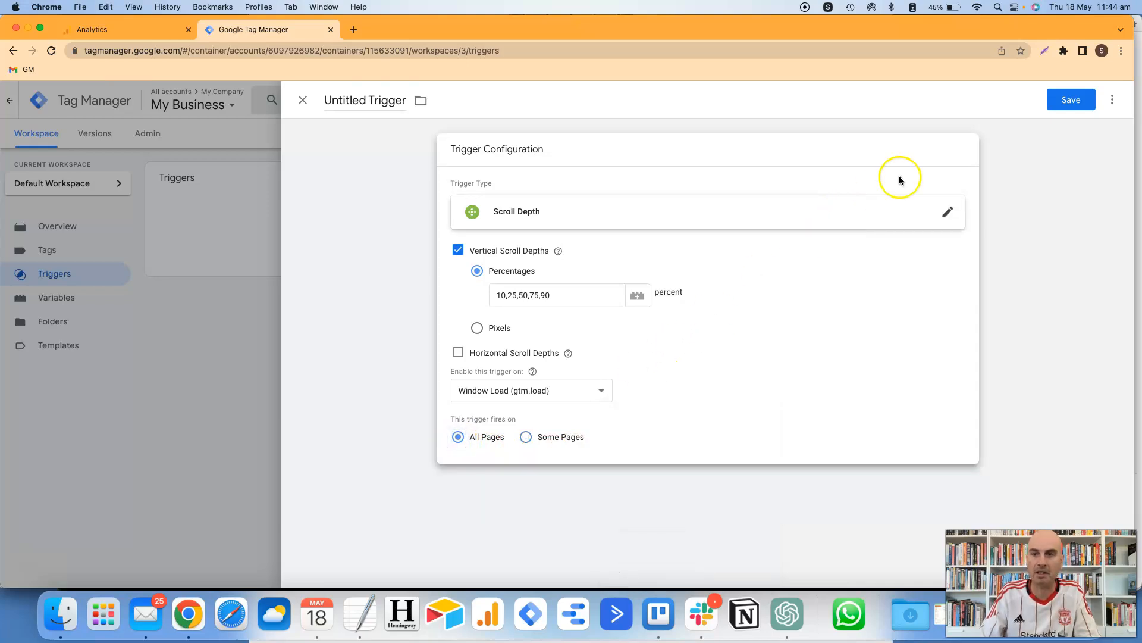
pyautogui.click(1071, 100)
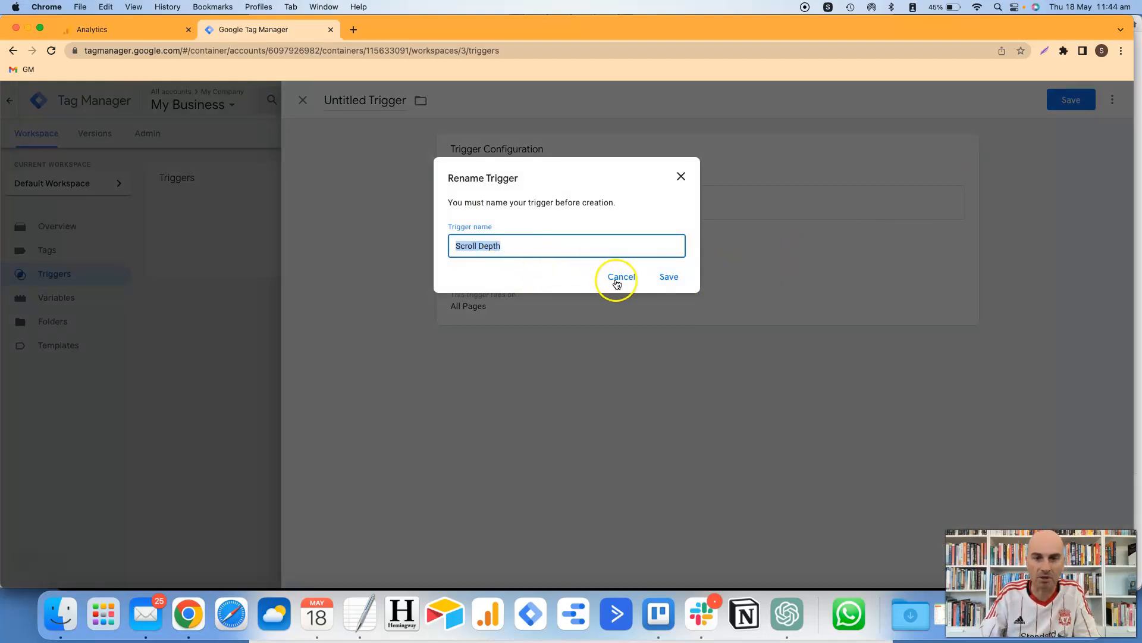
# - Keep the proposed name Scroll Depth and save the trigger
pyautogui.click(670, 278)
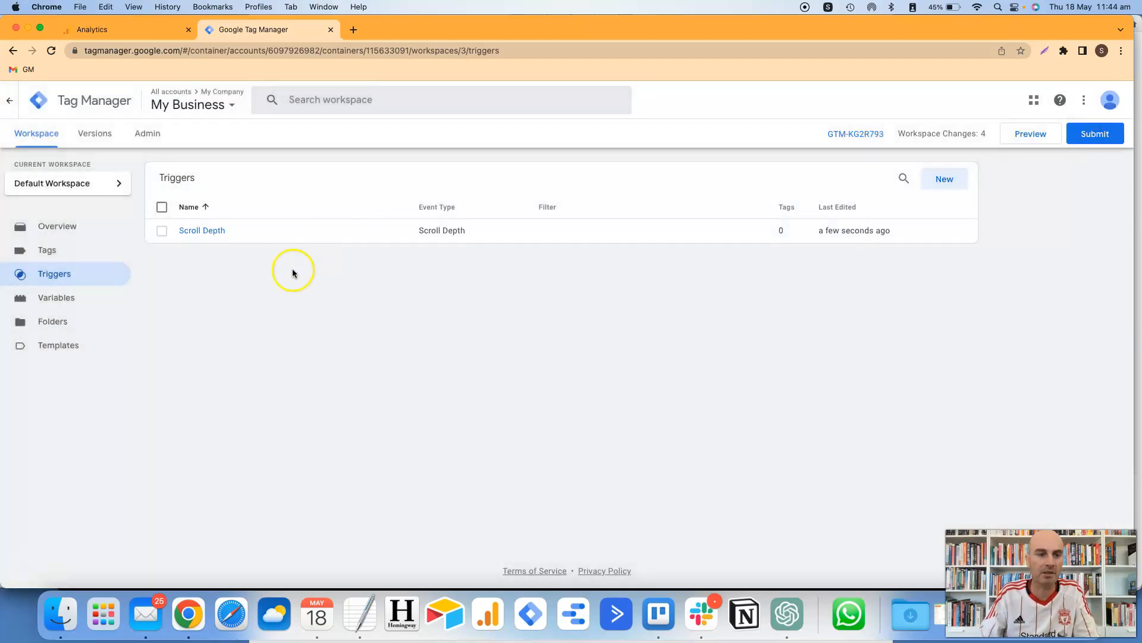
# - Start a new tag of type Google Analytics: GA4 Event from the Tags list
pyautogui.click(66, 255)
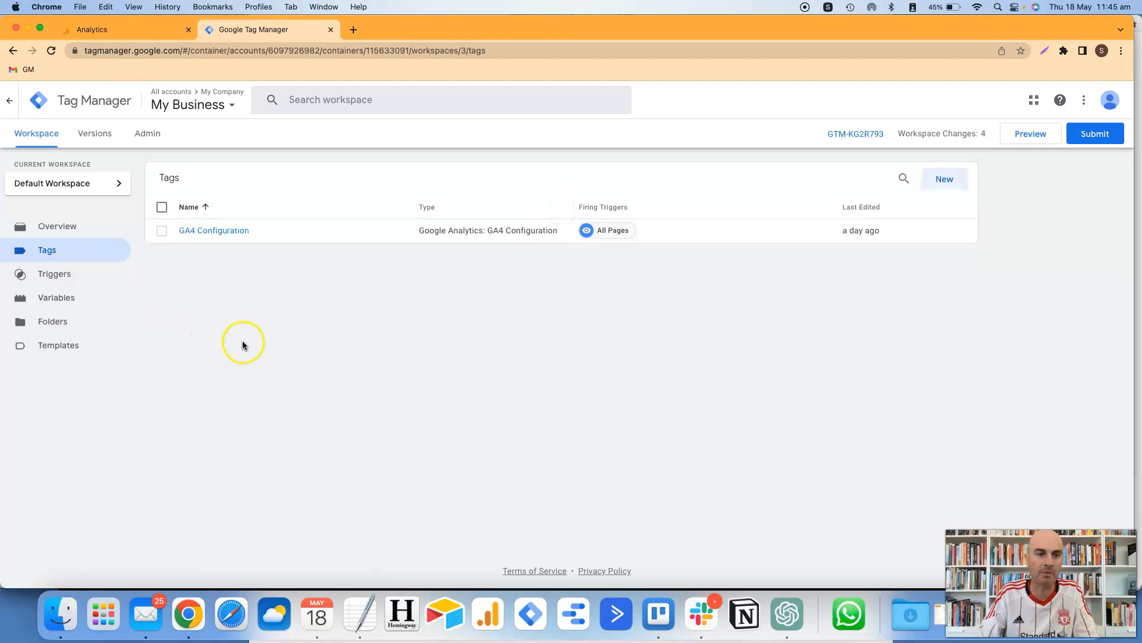
pyautogui.click(946, 191)
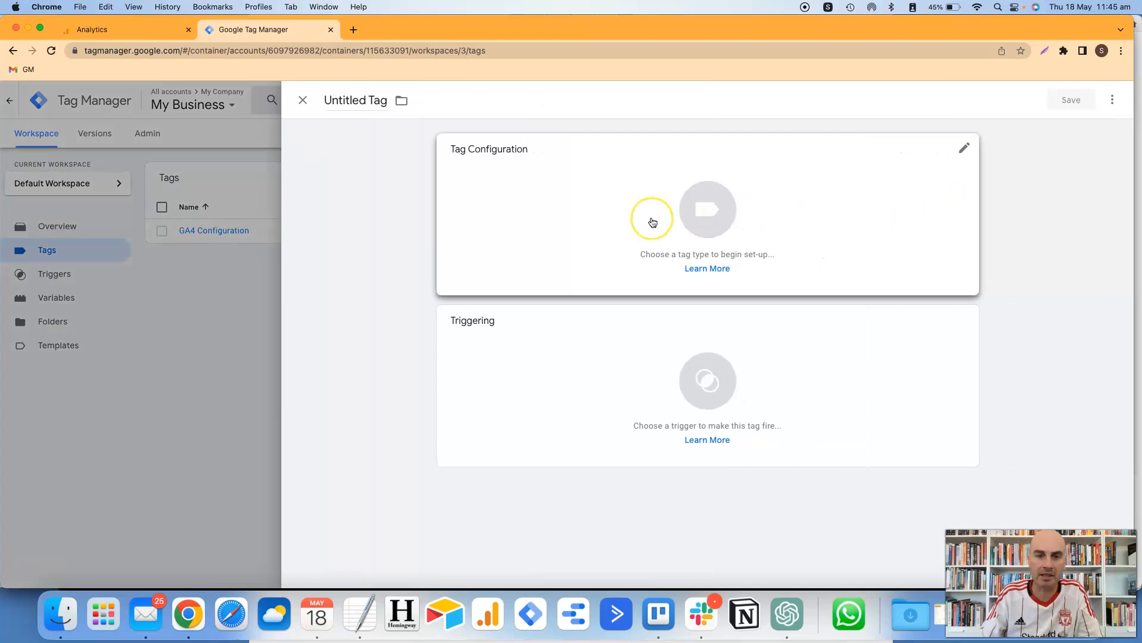
pyautogui.click(702, 221)
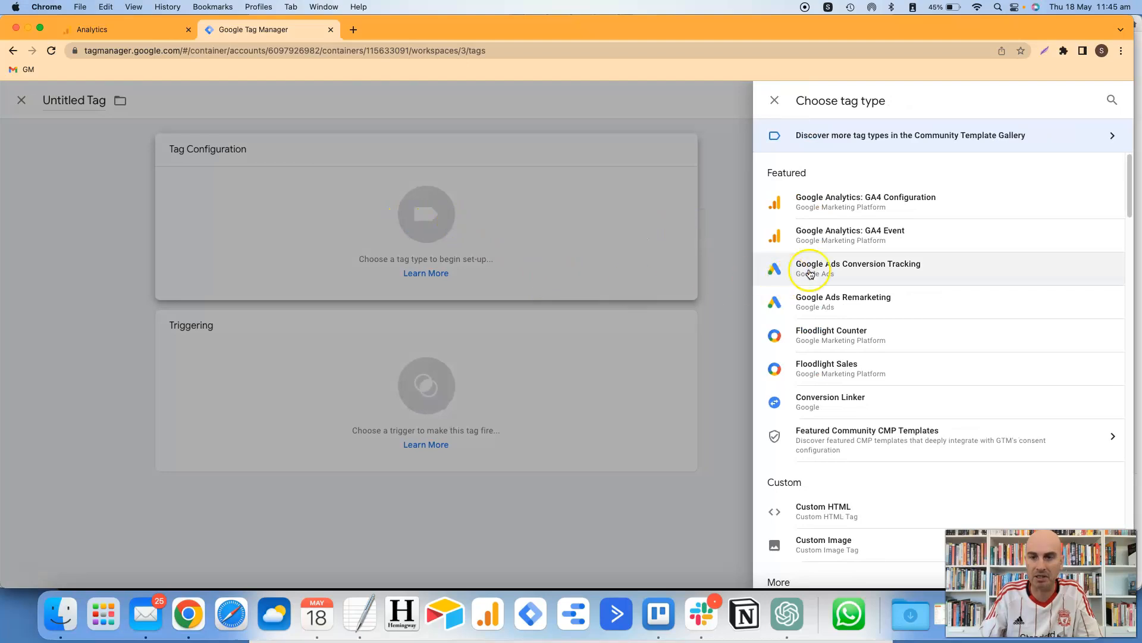
pyautogui.click(860, 250)
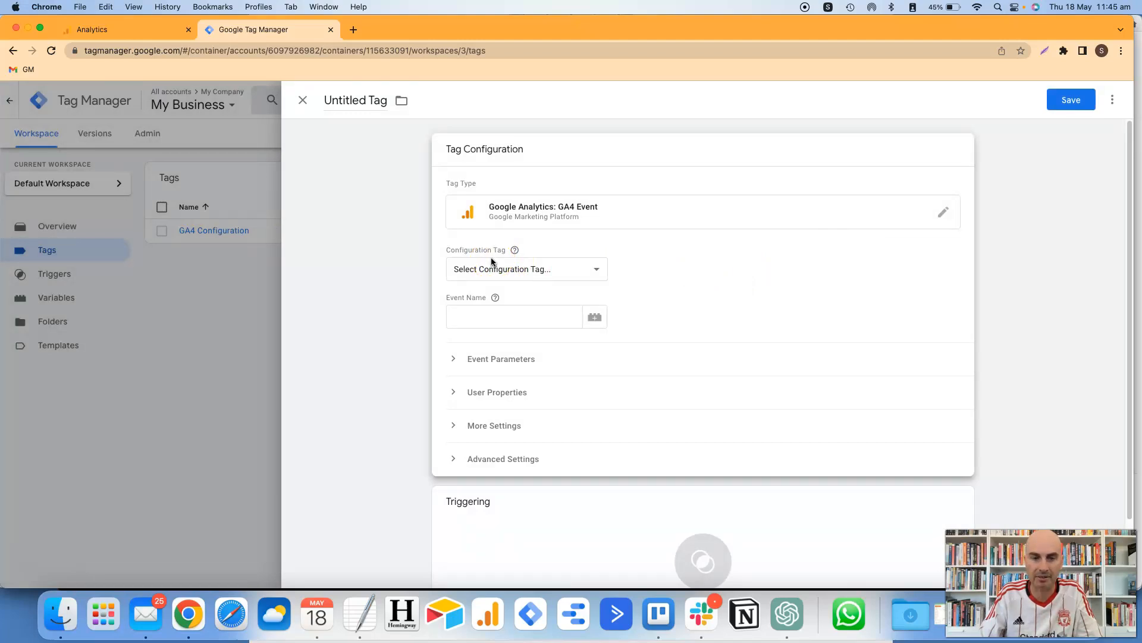
# - Set the tag's Configuration Tag to None – Manually Set ID and look up the ID in Analytics
pyautogui.click(537, 270)
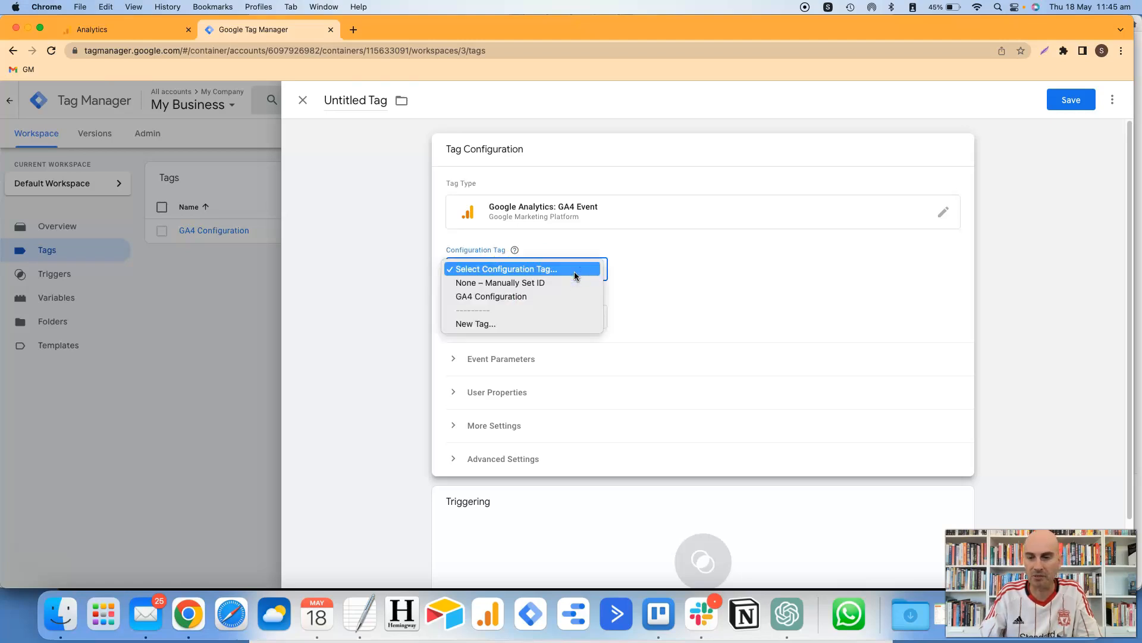
pyautogui.click(566, 297)
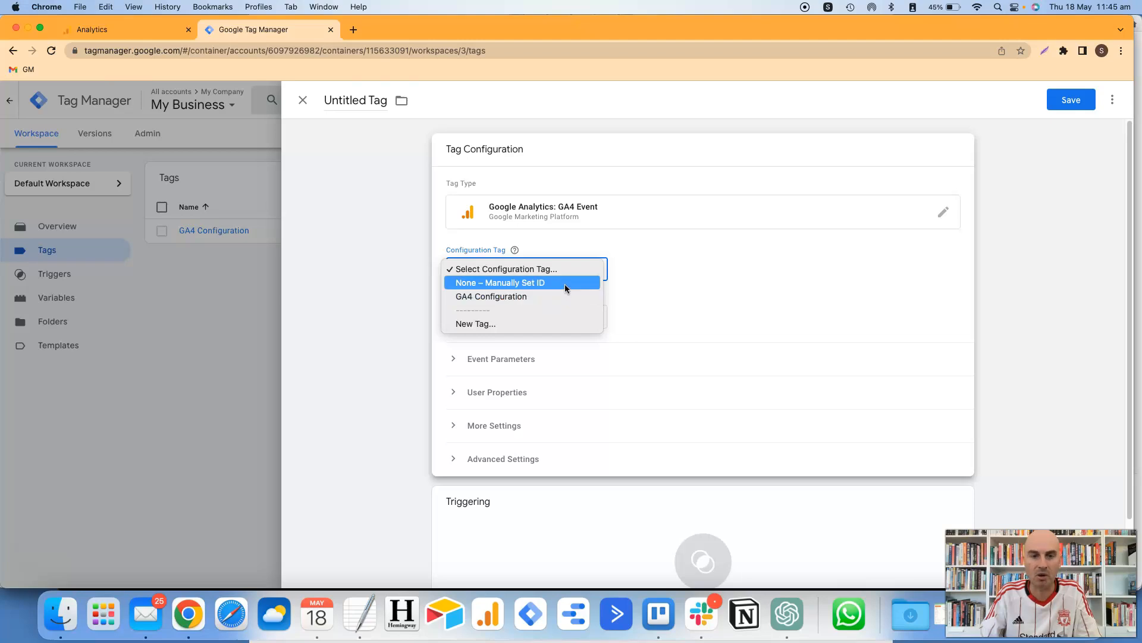
pyautogui.click(565, 284)
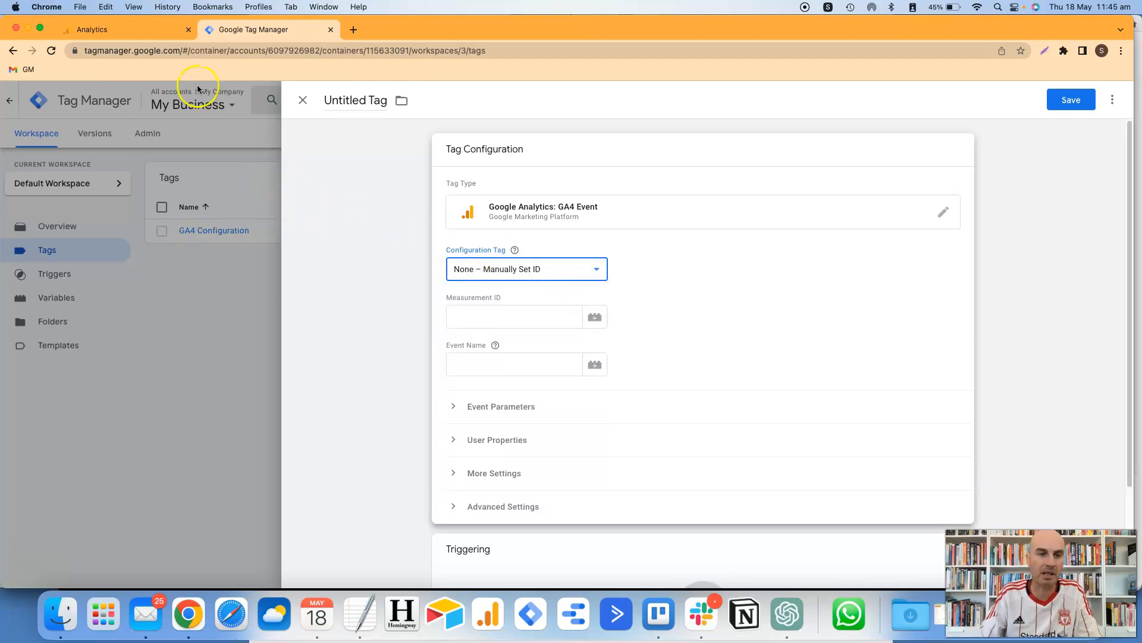
pyautogui.click(143, 34)
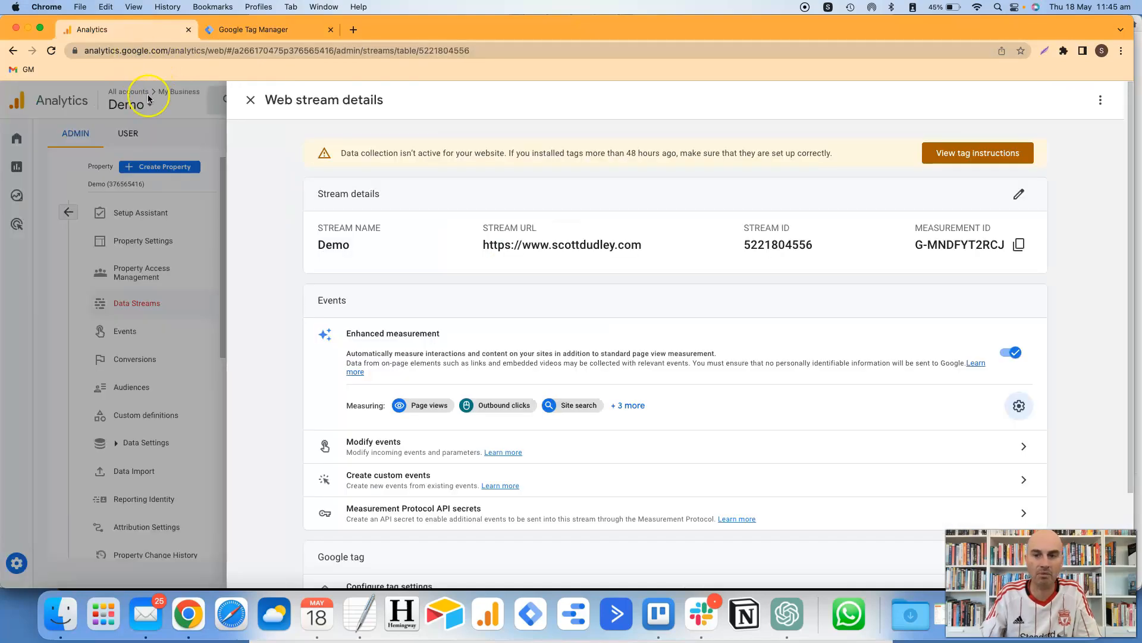
# - Copy the Demo web stream's Measurement ID and place the cursor in the tag's Measurement ID field
pyautogui.click(251, 100)
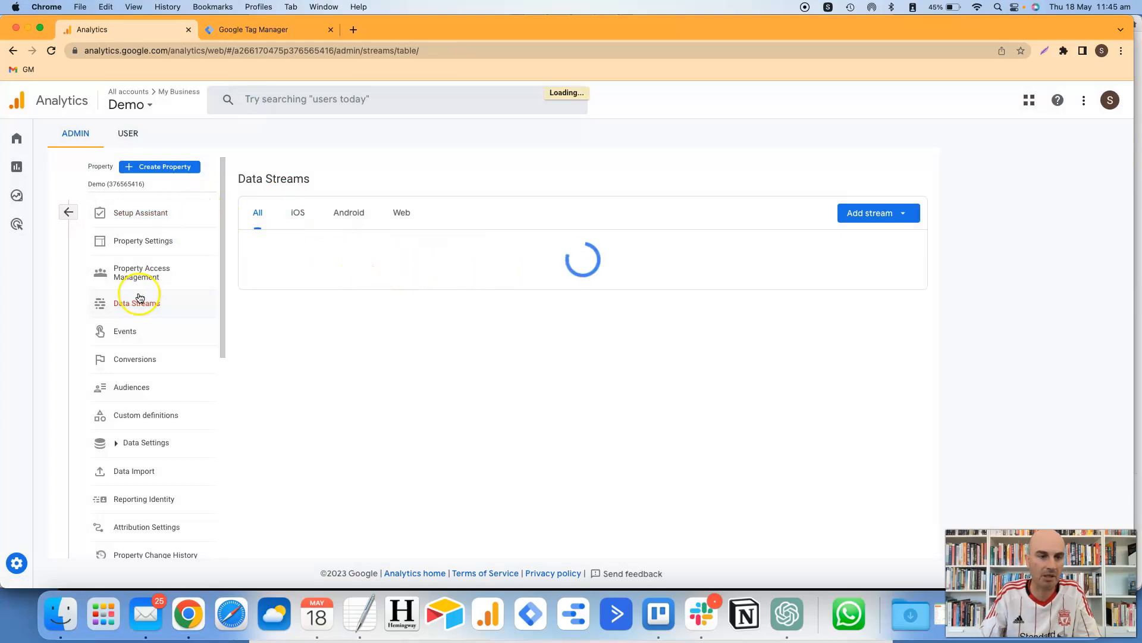
pyautogui.click(902, 248)
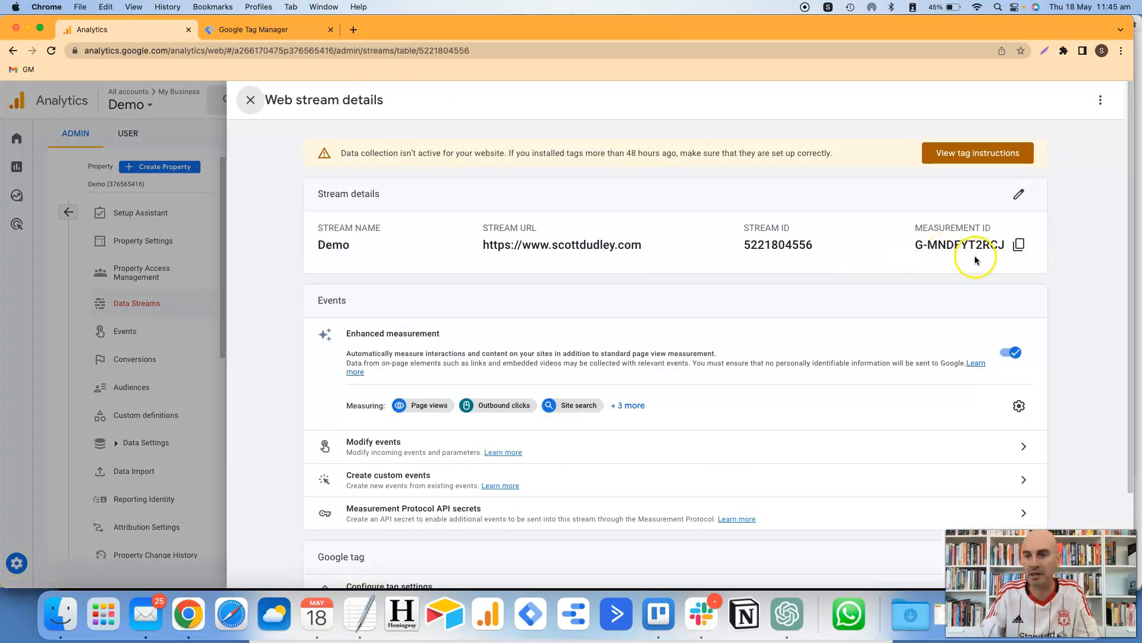
pyautogui.click(1018, 255)
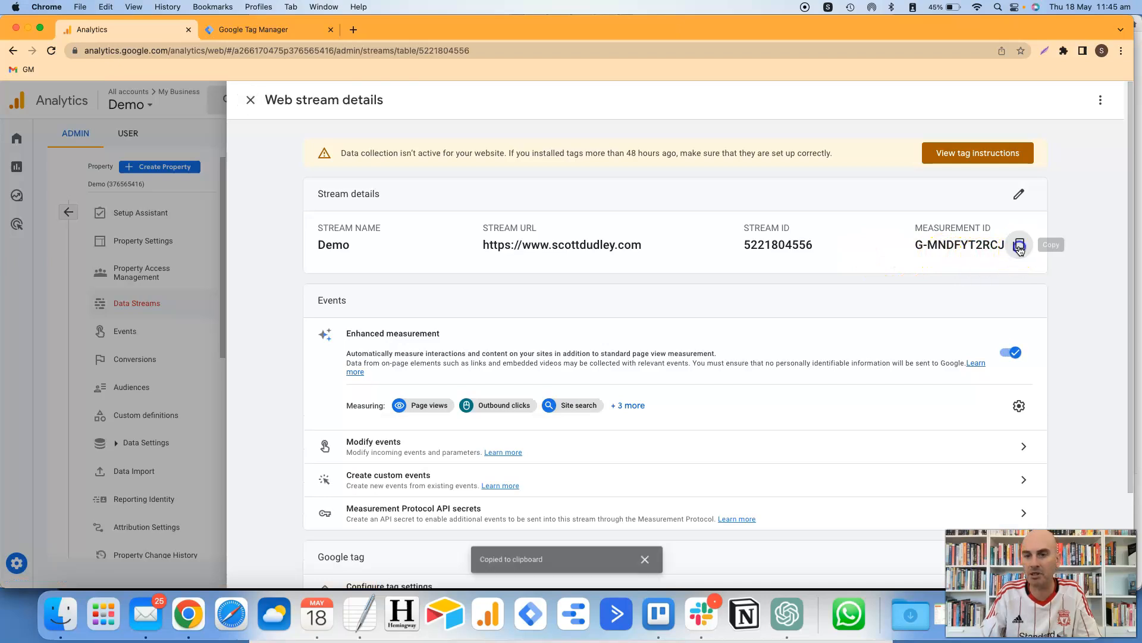
pyautogui.click(270, 33)
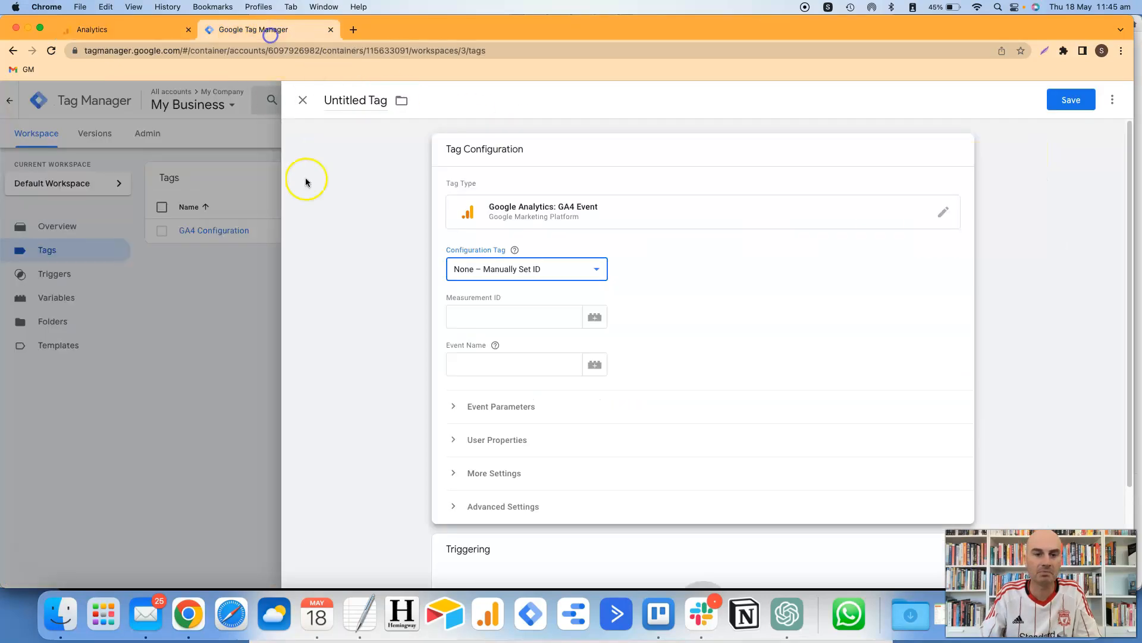
pyautogui.click(462, 315)
# - Paste the Measurement ID and link the tag to the GA4 Configuration tag
pyautogui.press('super+v')
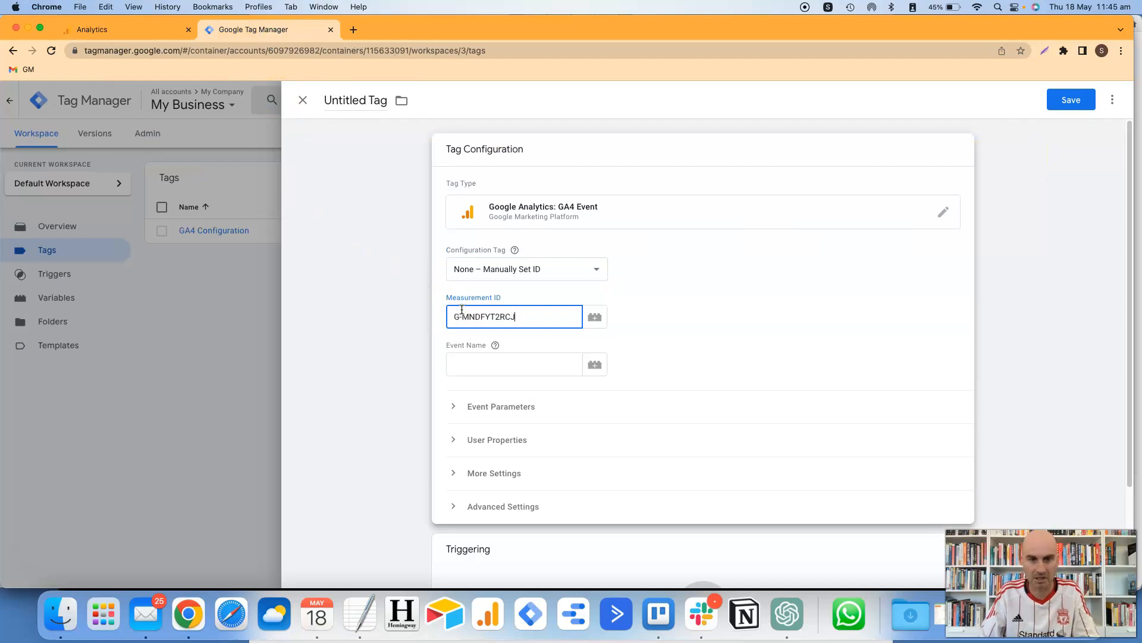
pyautogui.click(595, 268)
pyautogui.click(581, 286)
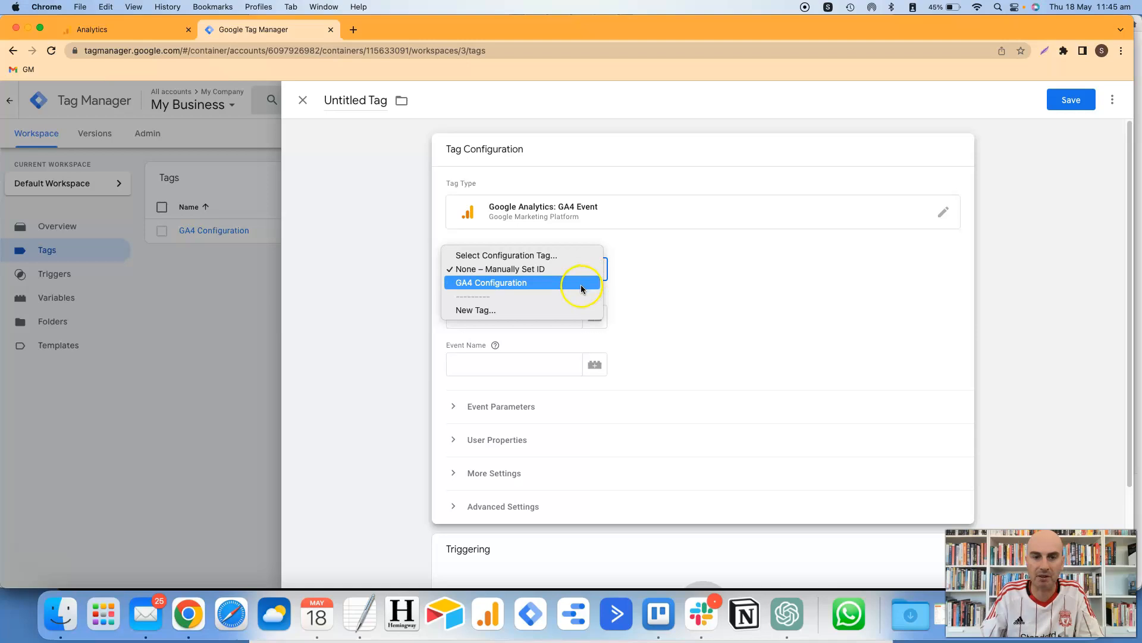
# - Set the event name to scroll and add a row under Event Parameters
pyautogui.click(533, 316)
pyautogui.write('scroll')
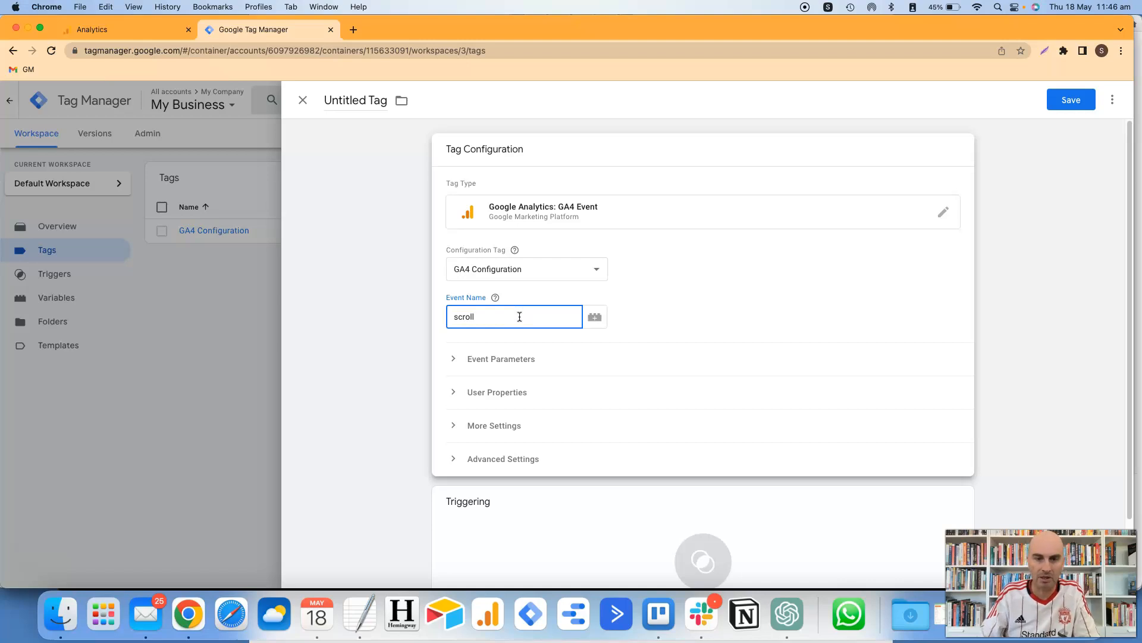
pyautogui.click(462, 369)
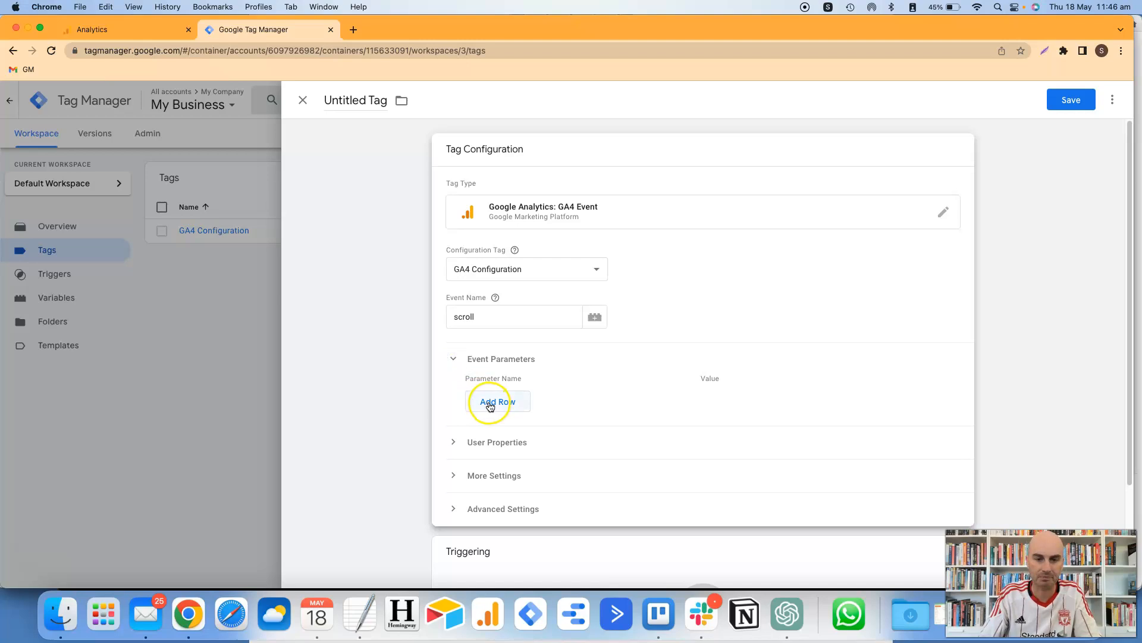
pyautogui.click(490, 405)
pyautogui.click(489, 400)
# - Add the parameter scroll_percent with value {{Scroll Depth Threshold}}
pyautogui.write('scroll_percent')
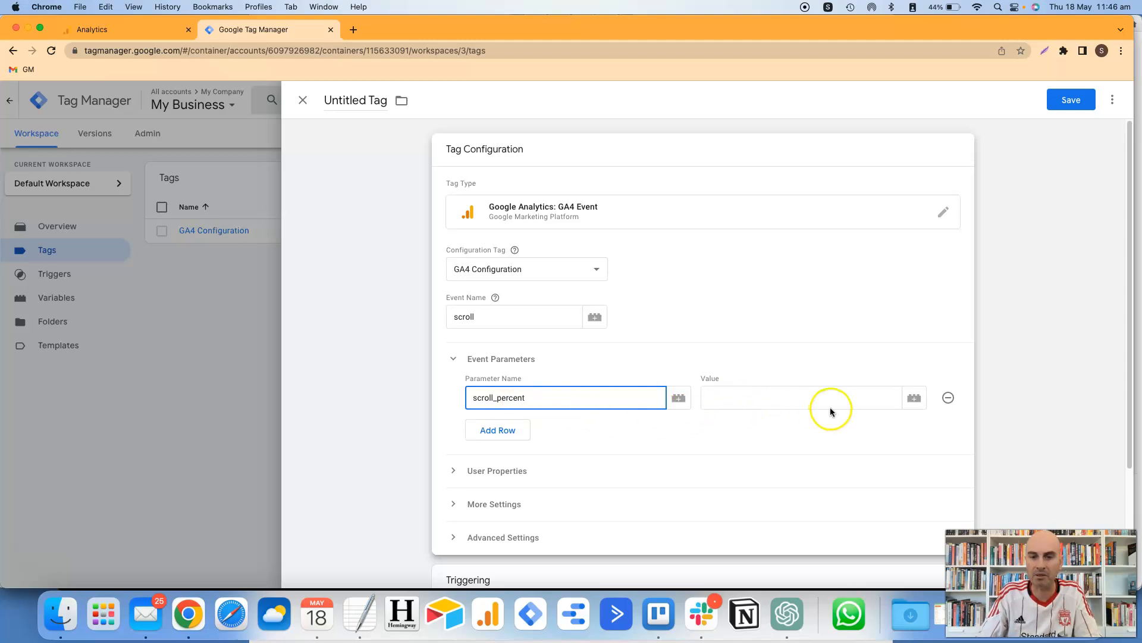
pyautogui.click(914, 406)
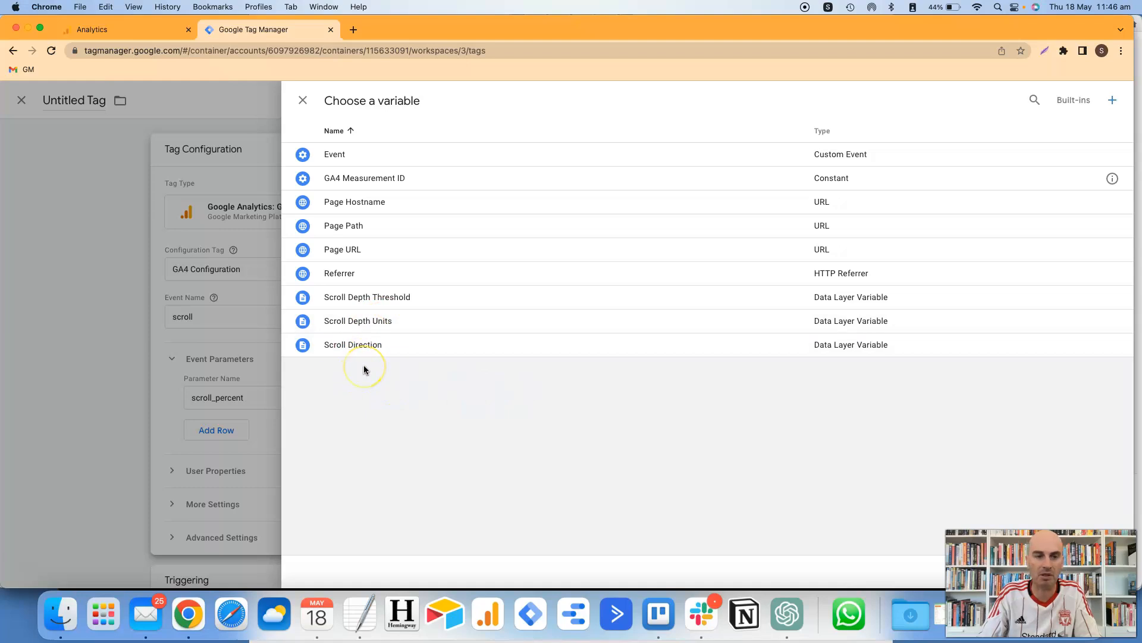
pyautogui.click(374, 302)
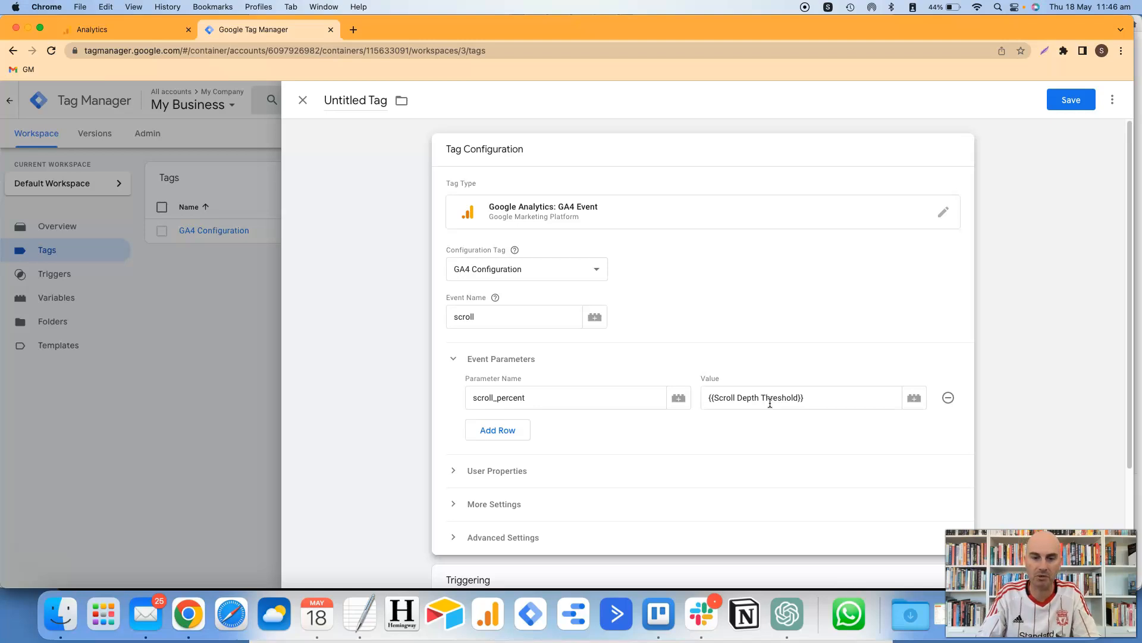
pyautogui.scroll(-5, 1028, 373)
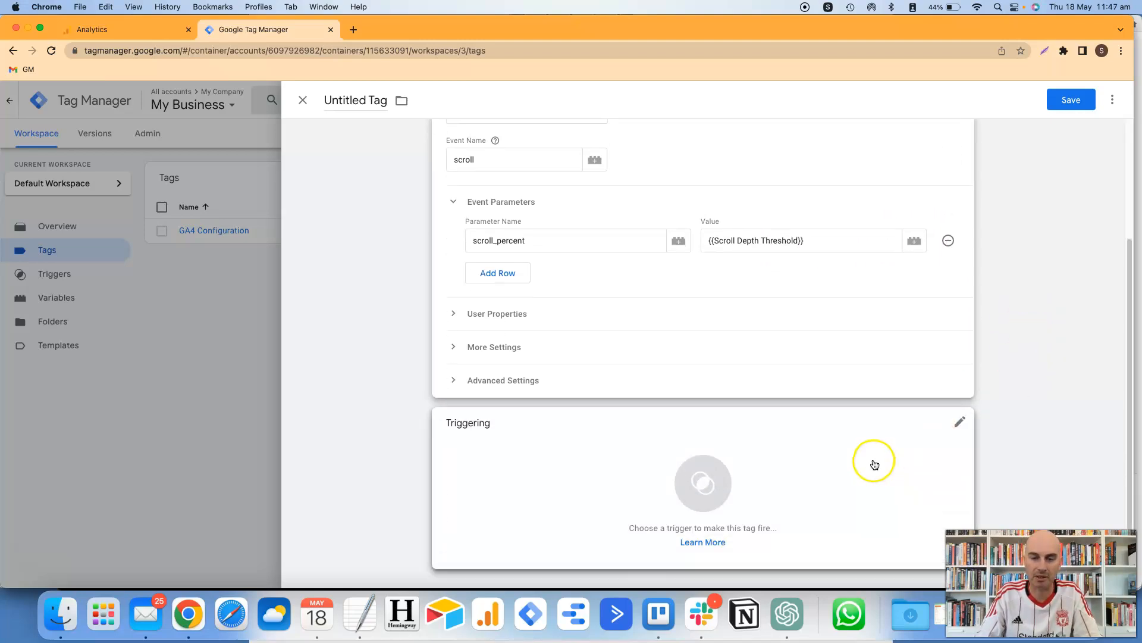
# - Fire the tag on the Scroll Depth trigger, name it GA4 Scroll Depth and save it
pyautogui.click(773, 487)
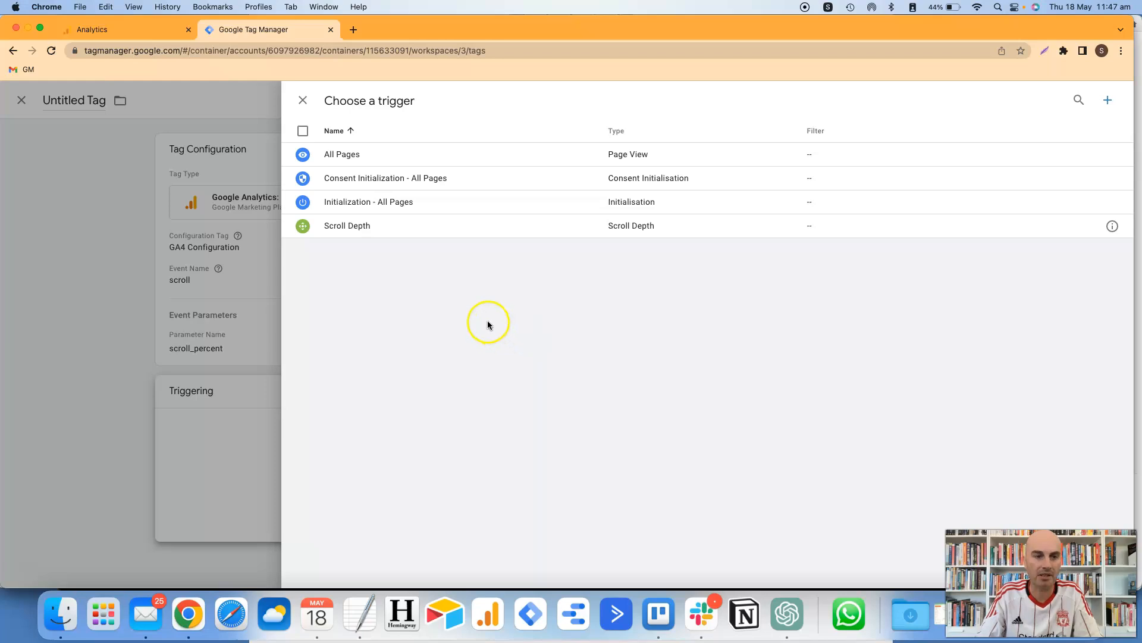
pyautogui.click(366, 231)
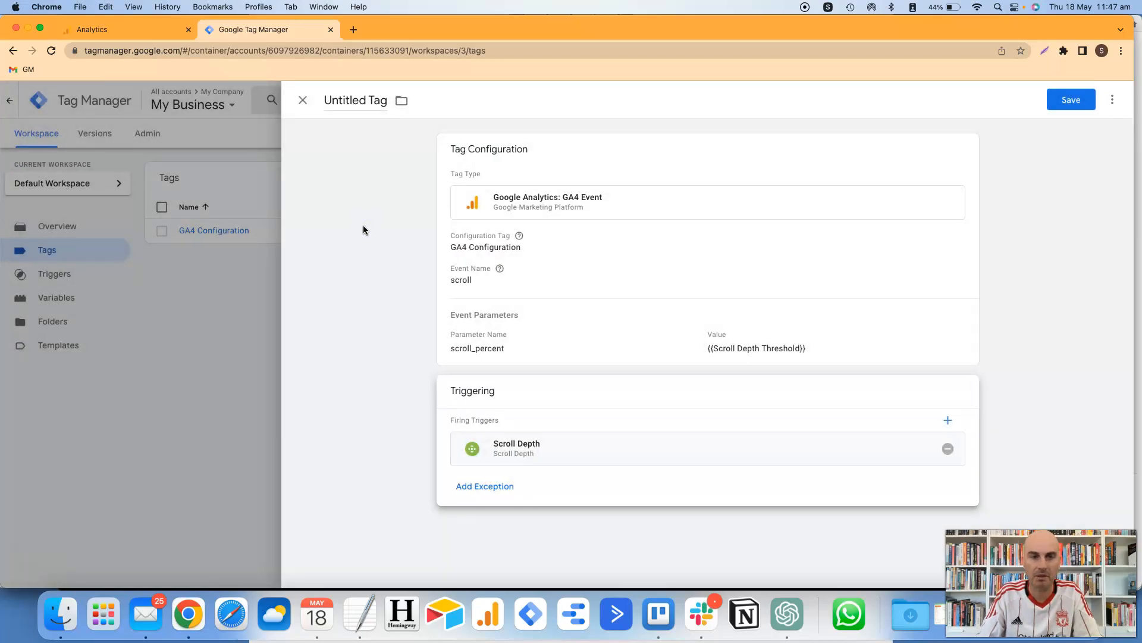
pyautogui.click(361, 101)
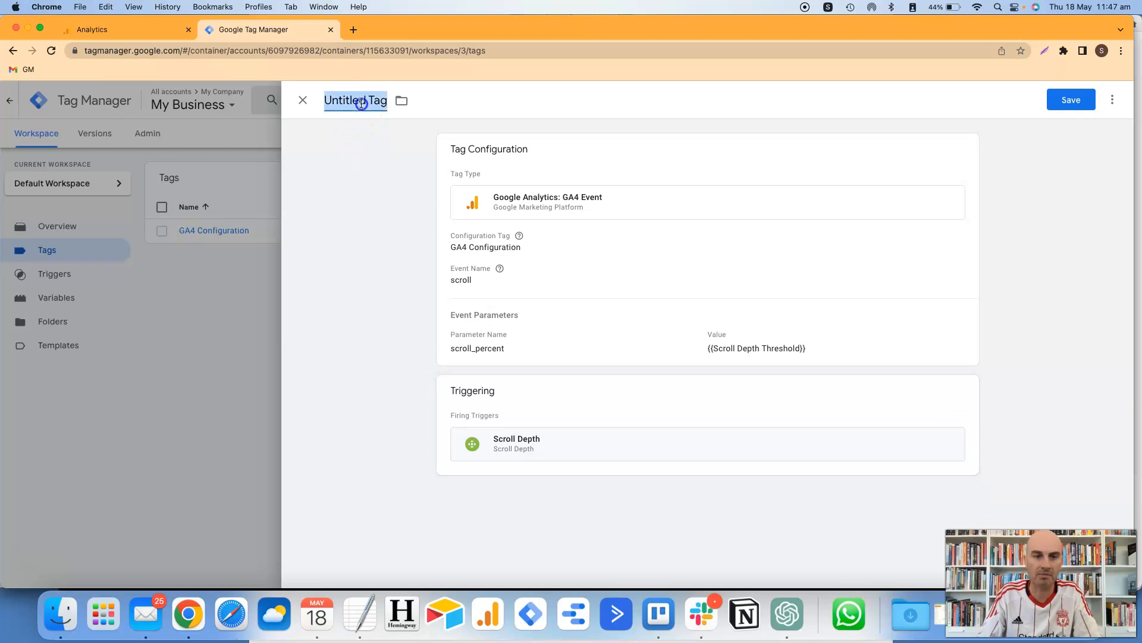
pyautogui.write('GA')
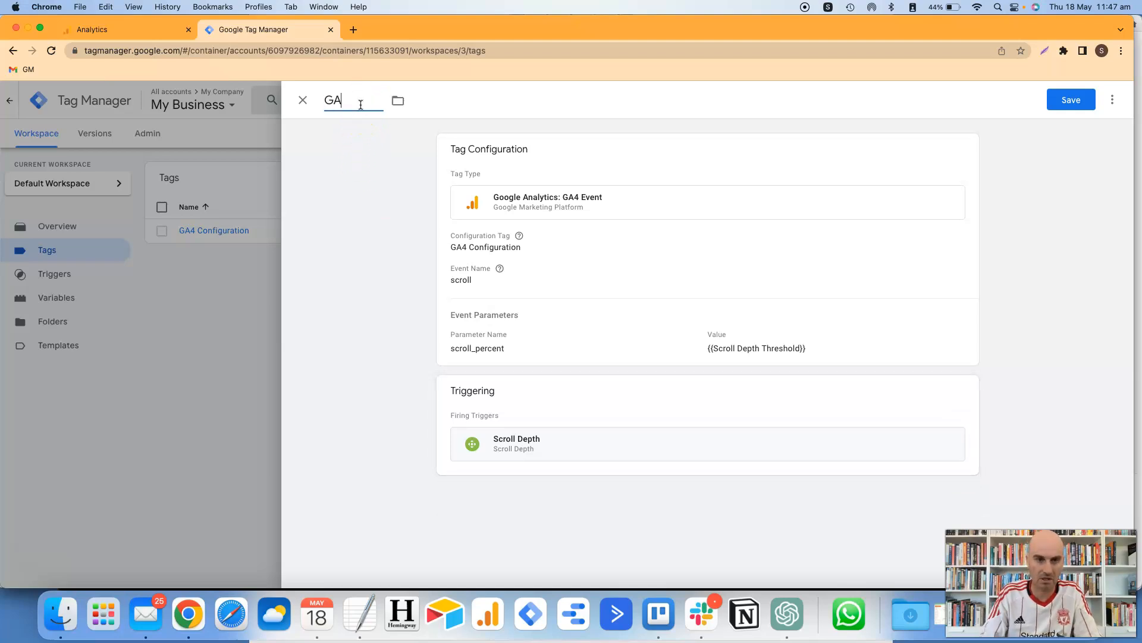
pyautogui.write('4 Scroll Depth')
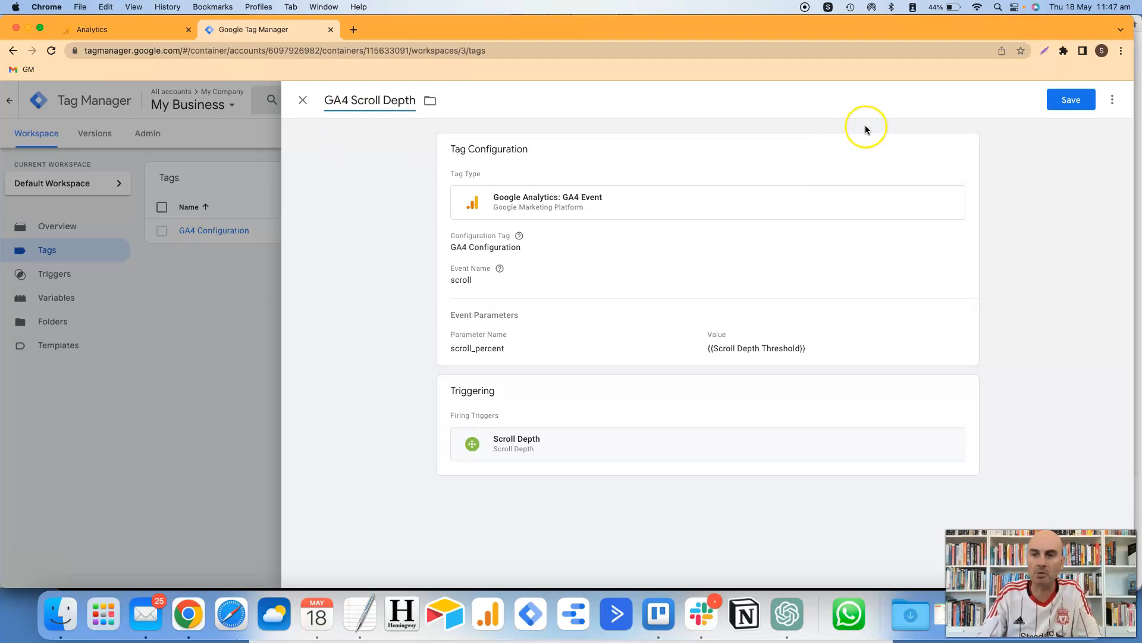
pyautogui.click(1077, 111)
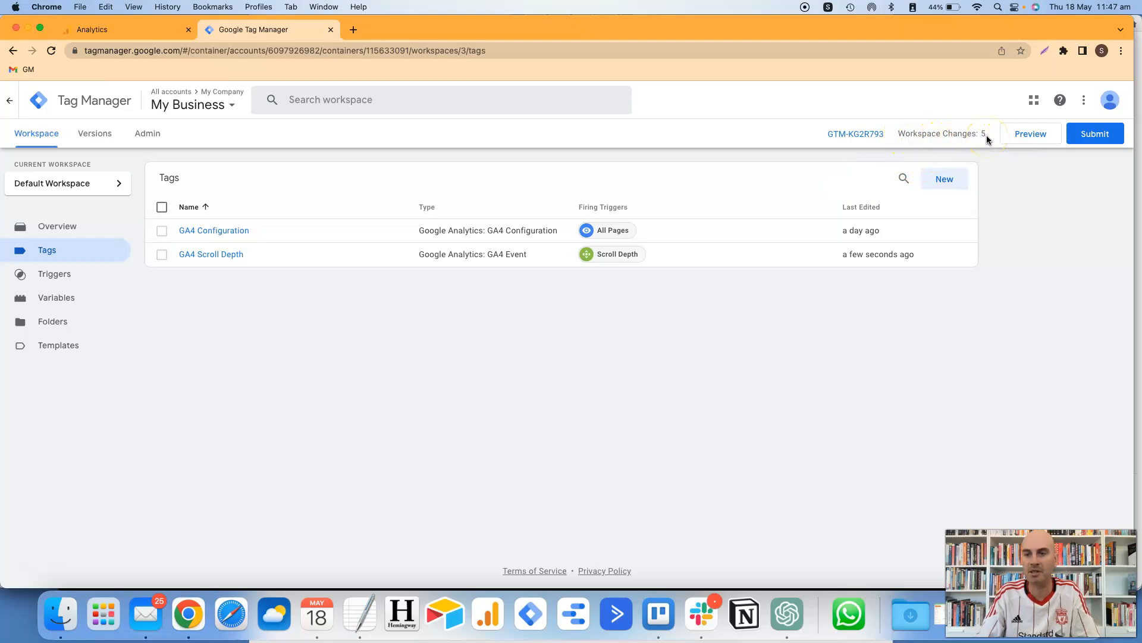
pyautogui.click(1099, 146)
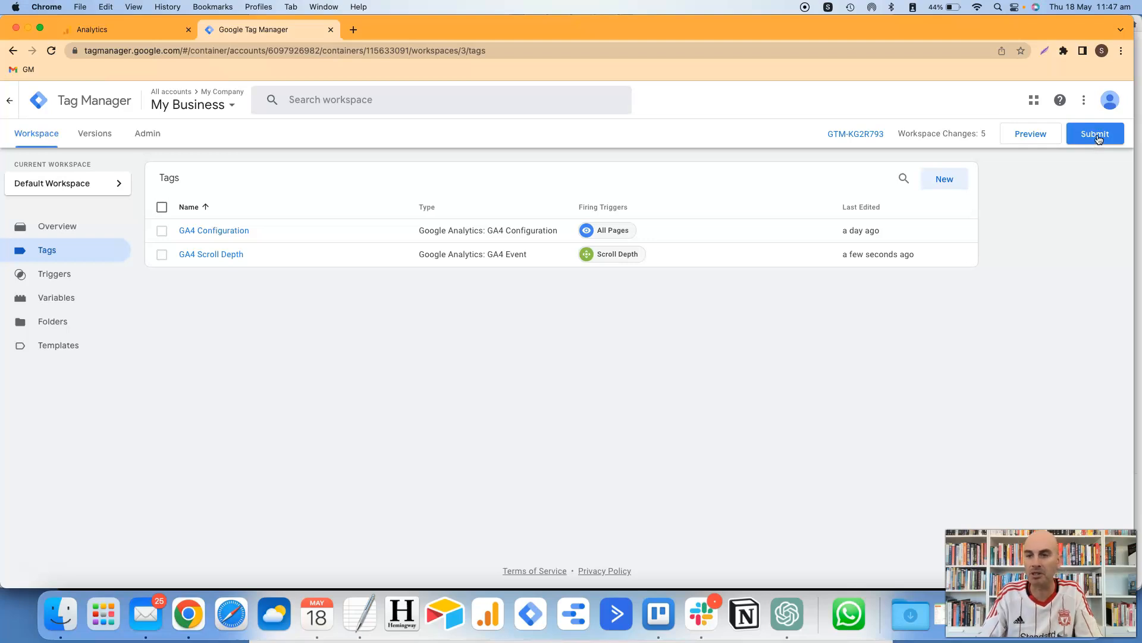
# - Publish the workspace as version 'Added Scroll Depth Tracking' and return to the workspace overview
pyautogui.click(1099, 138)
pyautogui.click(574, 231)
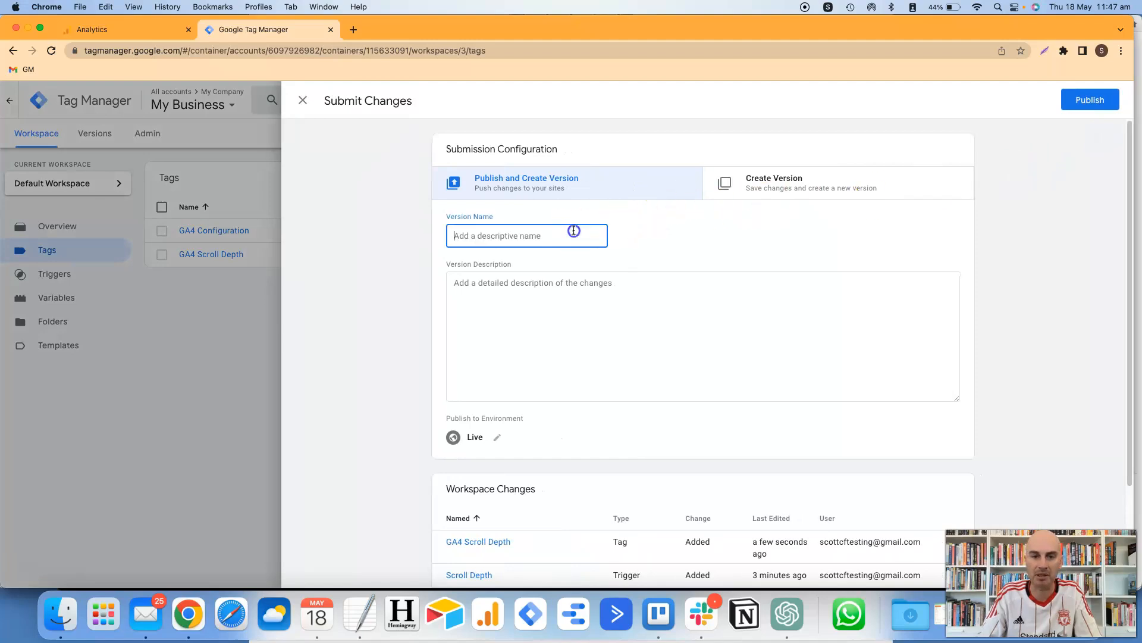
pyautogui.write('Ad')
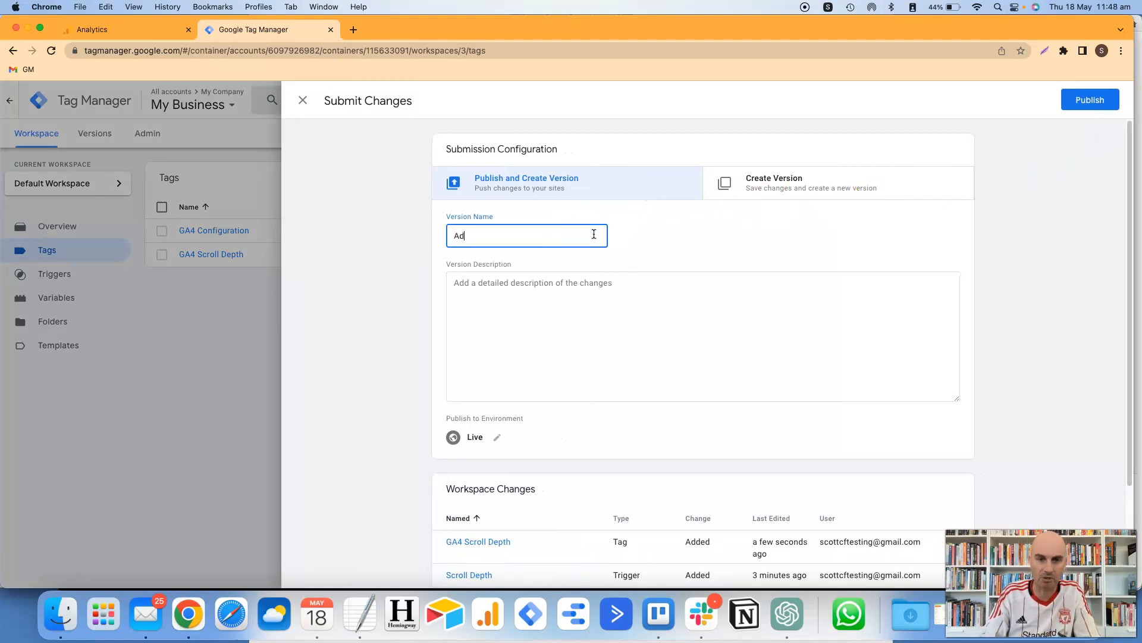
pyautogui.write('ded Scroll ')
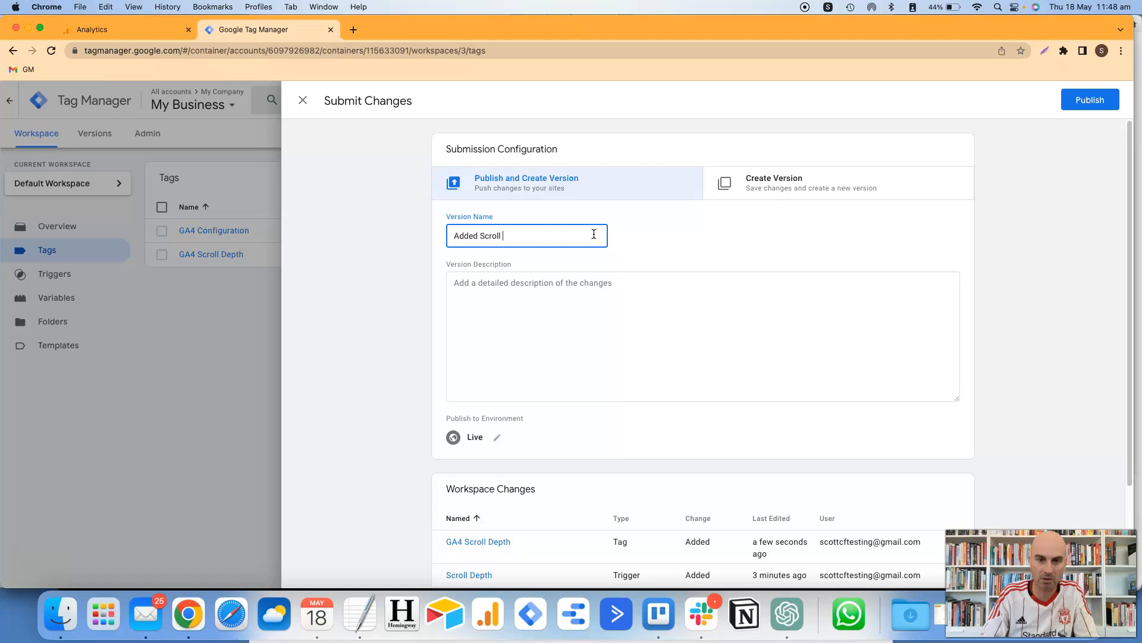
pyautogui.write('Depth Tracking')
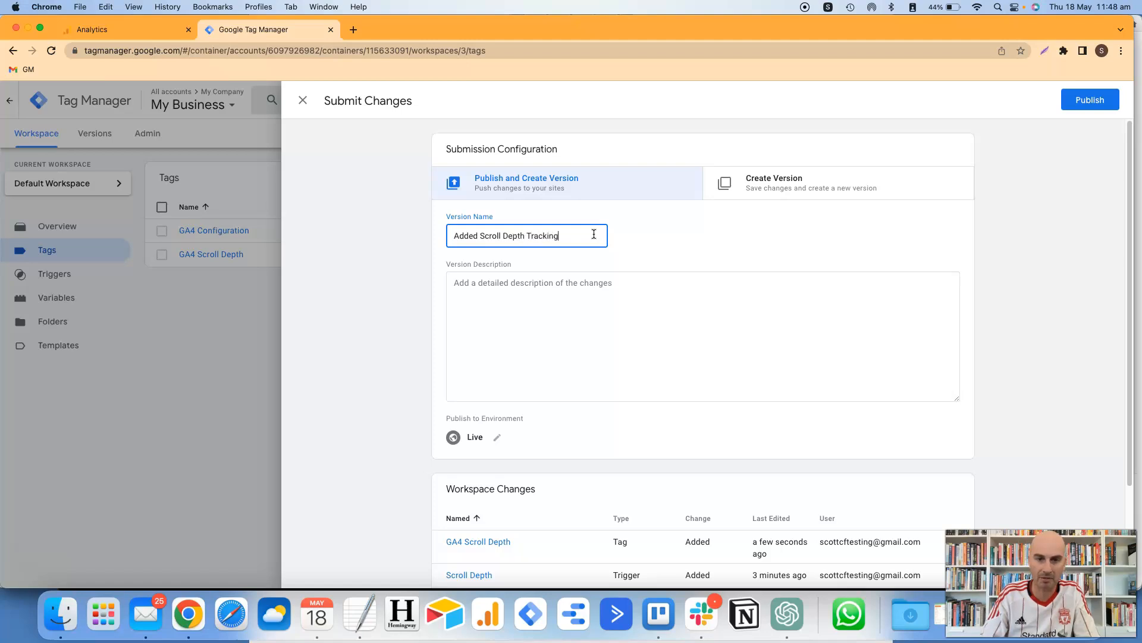
pyautogui.click(1090, 99)
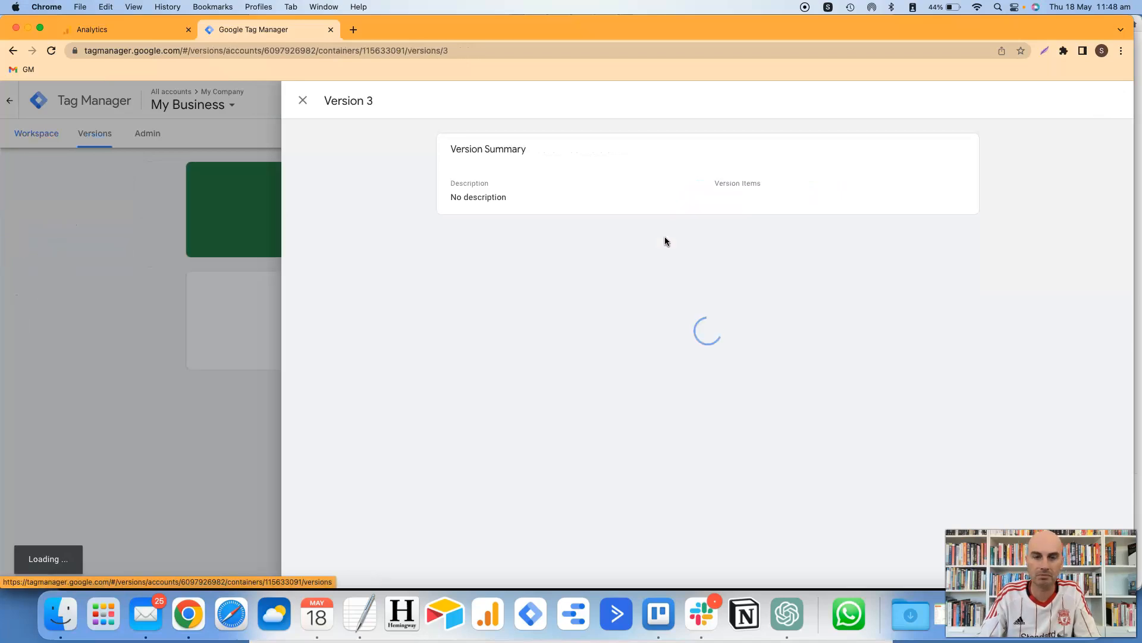
pyautogui.click(304, 106)
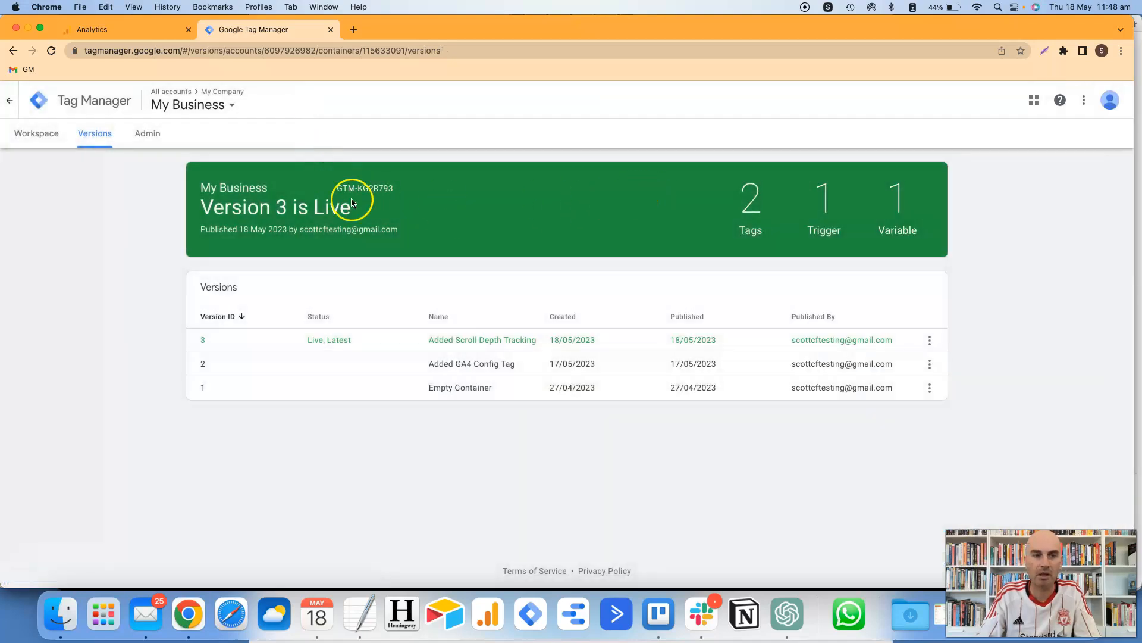
pyautogui.click(62, 146)
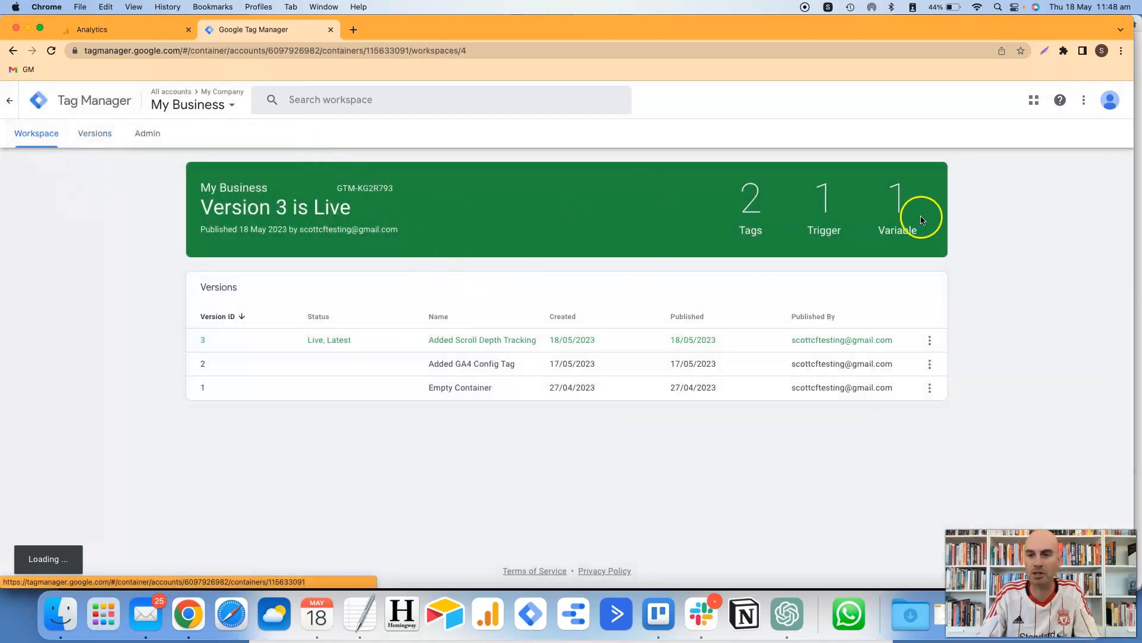